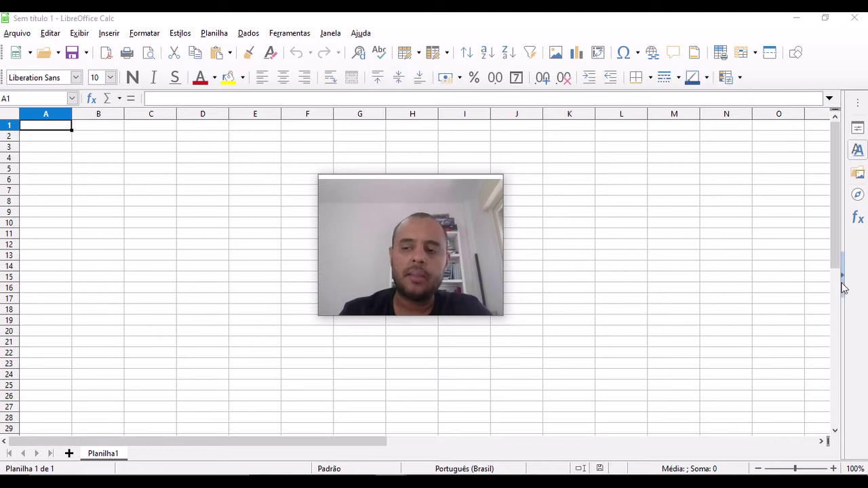
Step: Show the Properties deck in the sidebar and hide the whole sidebar
click(857, 129)
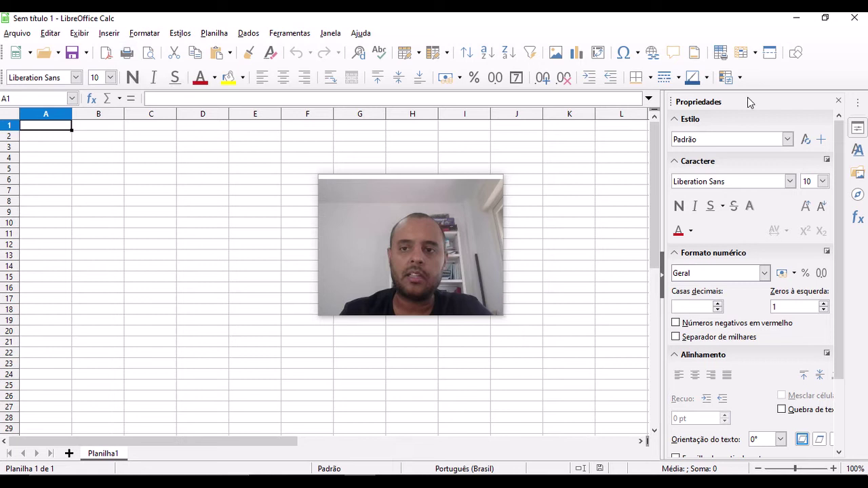
click(662, 278)
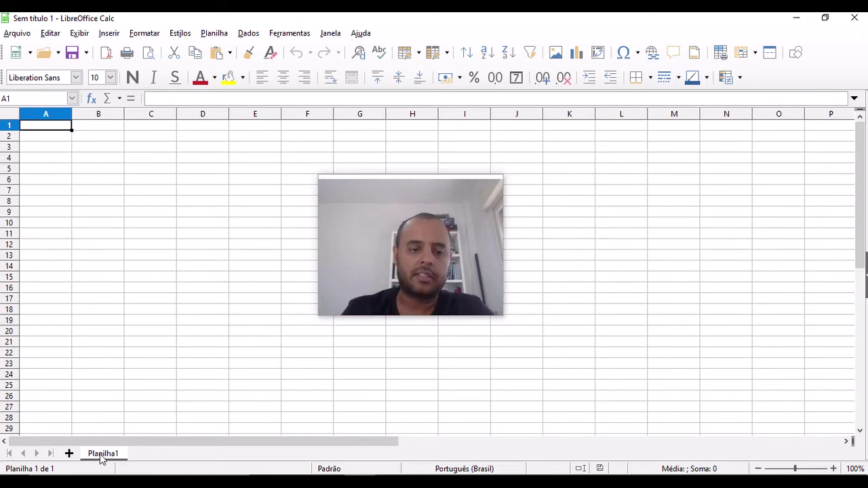
Step: Rename the sheet Planilha1 as TURMA 1
double_click(101, 454)
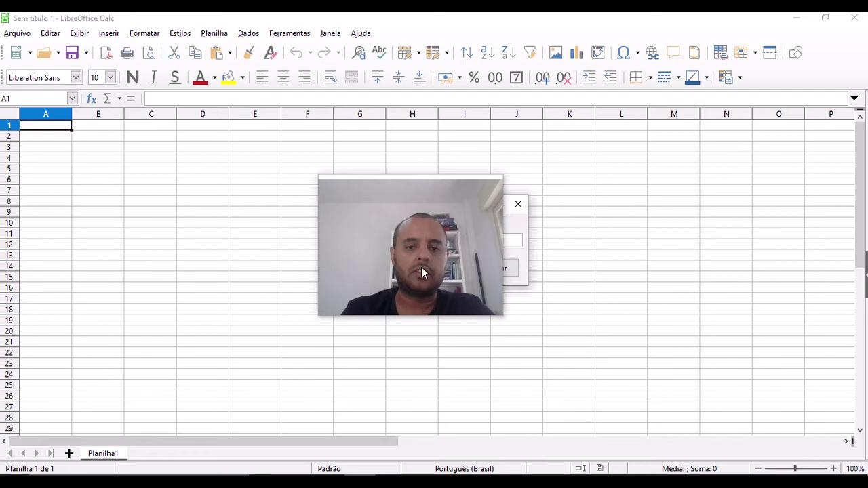
drag(413, 186, 114, 299)
click(409, 242)
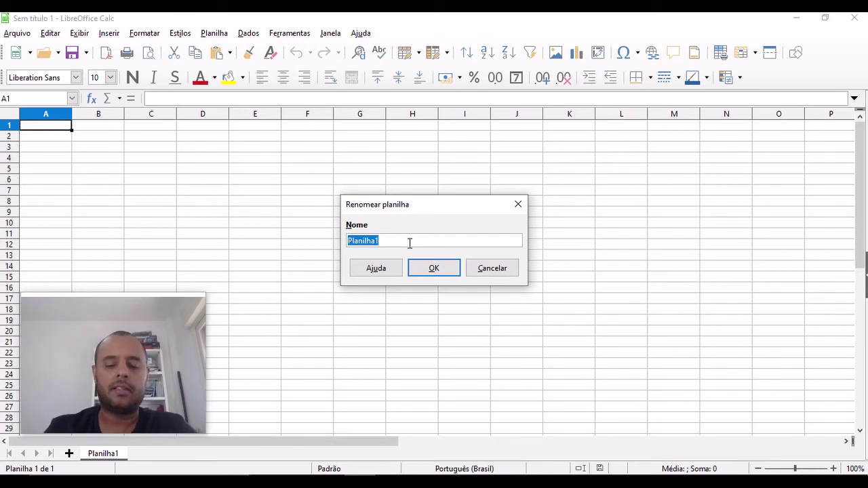
text(TURMA 1)
click(420, 265)
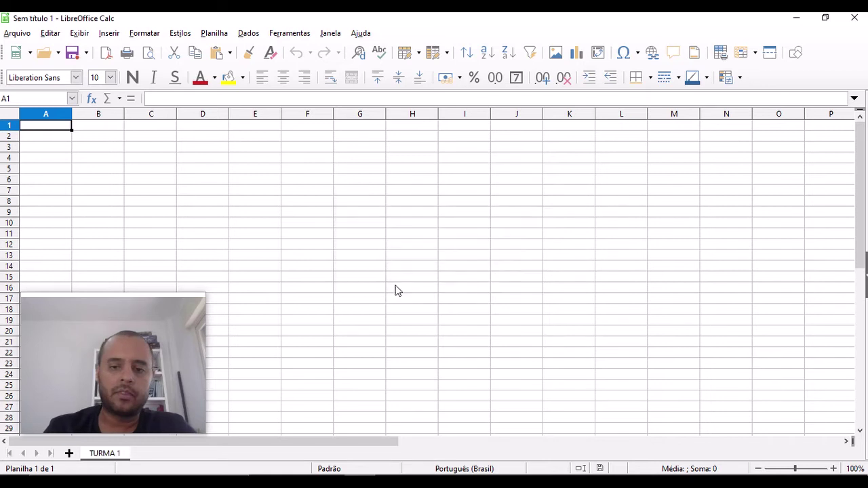
Step: Add a second sheet and name it TURMA 2
click(69, 454)
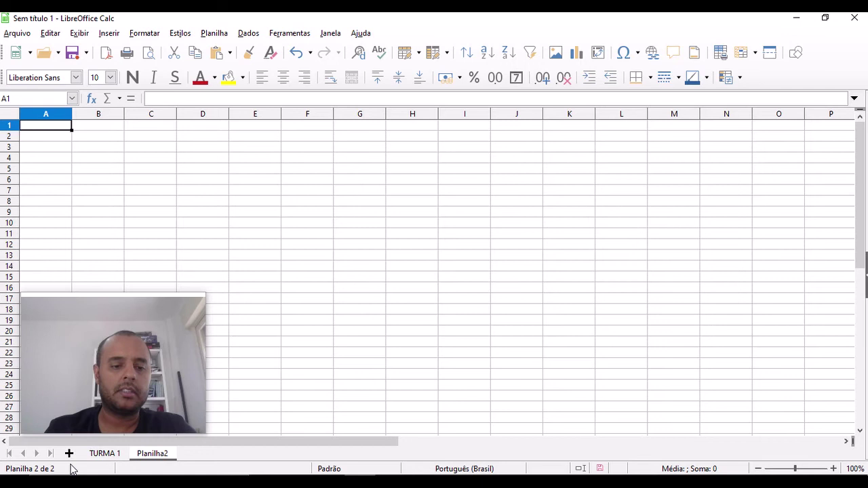
double_click(152, 454)
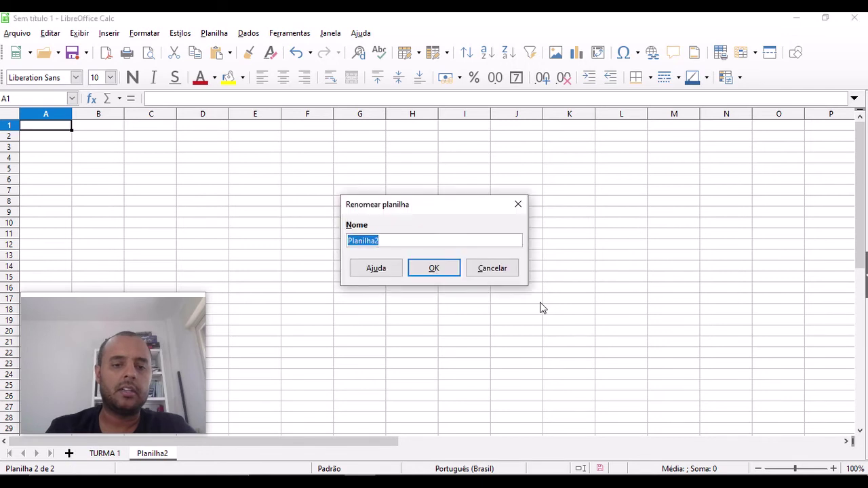
text(TURMA 2)
key(Return)
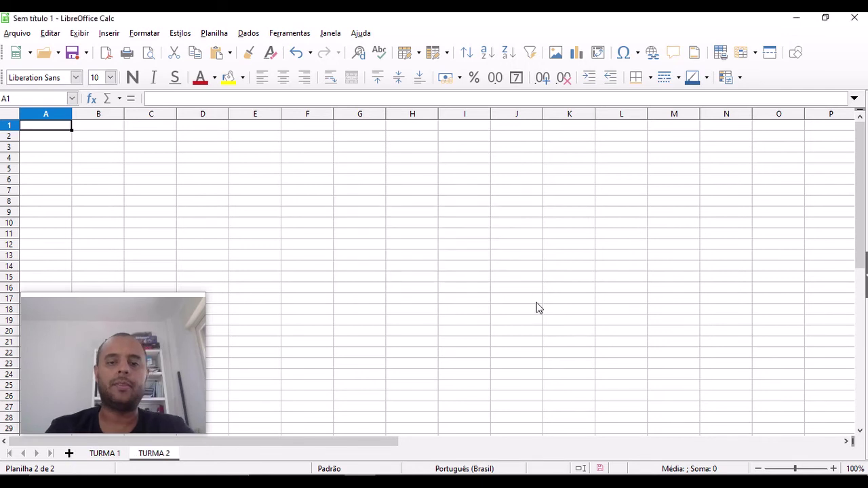
Step: Return to the TURMA 1 sheet and select cells H11, B4 and L13 one after another to view their references
click(108, 454)
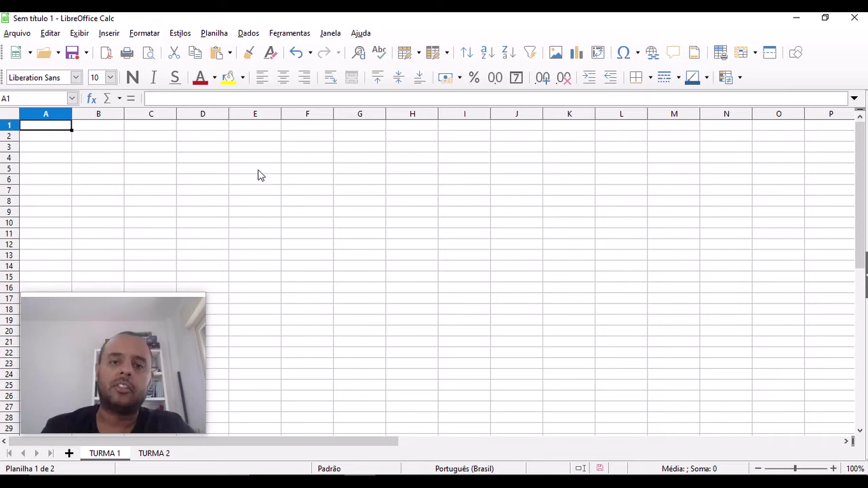
click(409, 236)
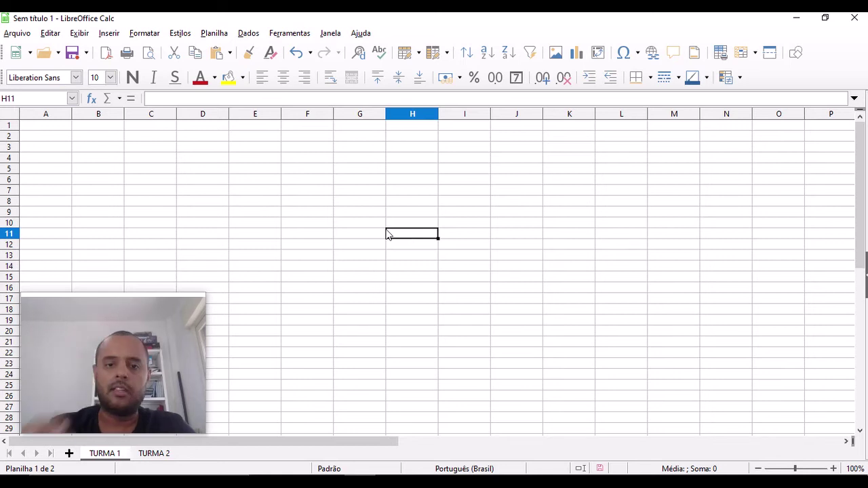
click(88, 162)
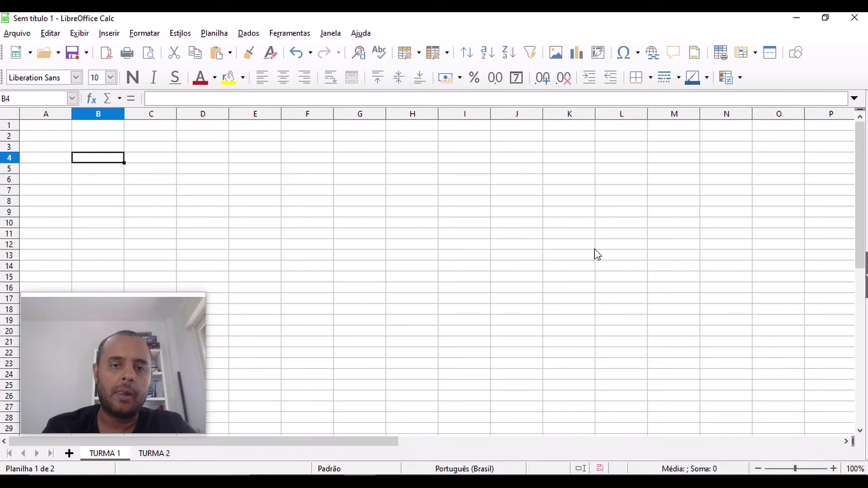
click(604, 258)
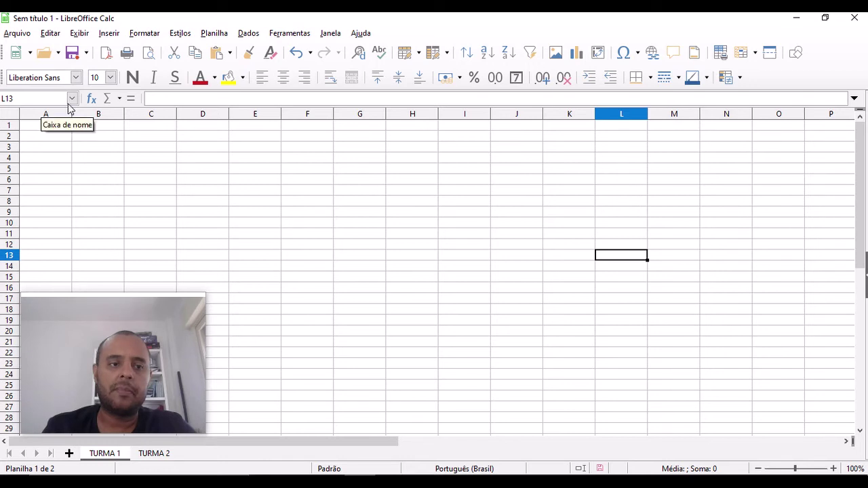
Step: Jump directly to cell G12 by entering its cell reference
click(36, 100)
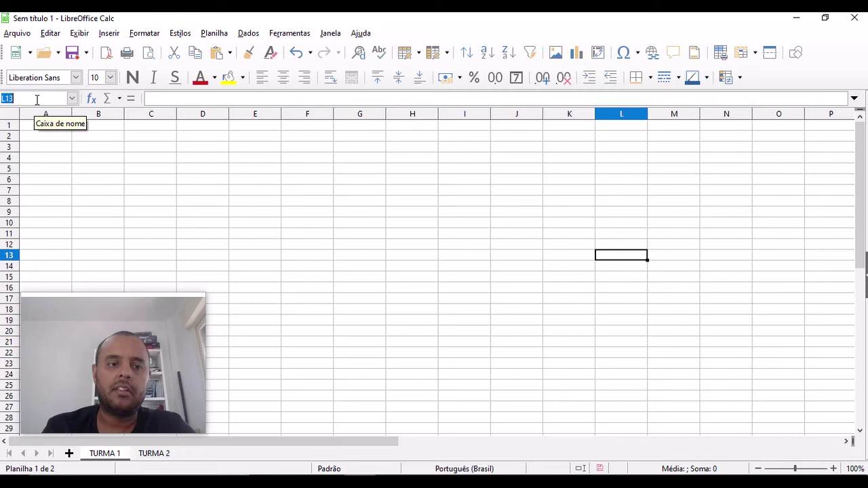
text(G12)
key(Return)
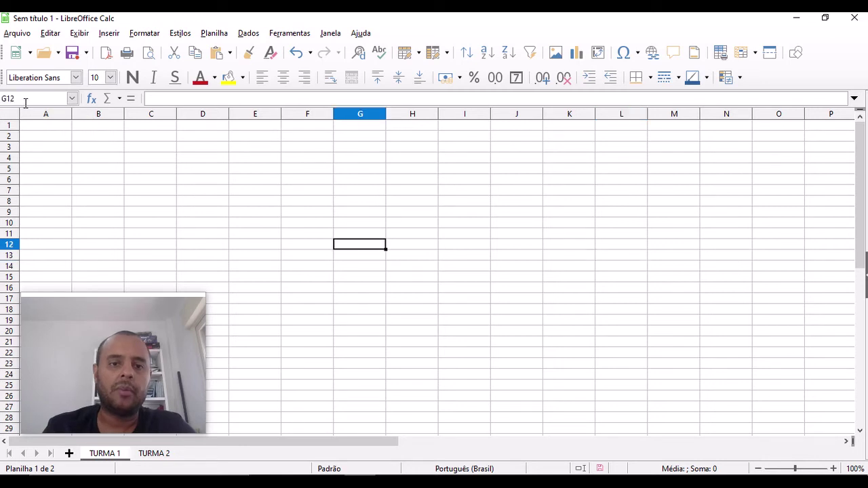
Step: Select cells B3, D9 and E9 in turn and examine the input line for E9
click(97, 146)
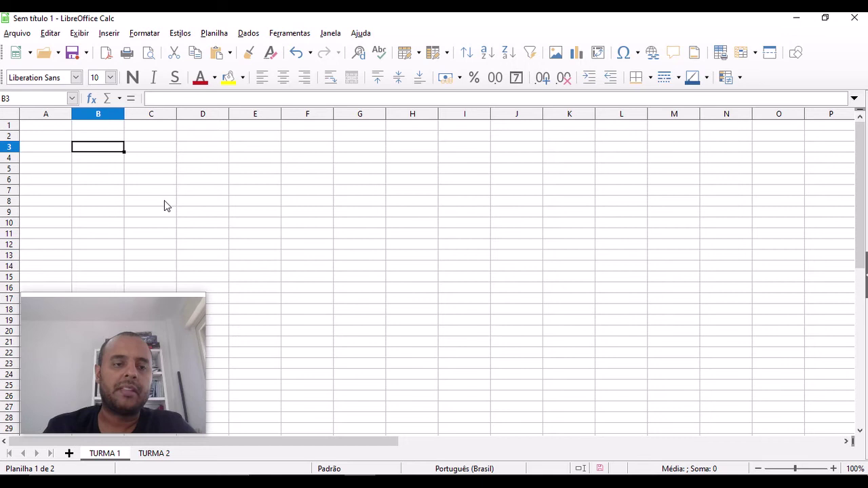
click(191, 212)
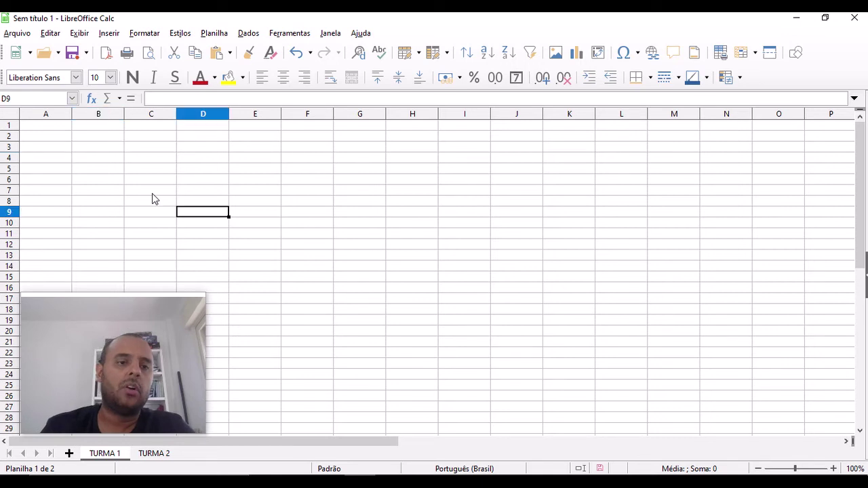
click(234, 213)
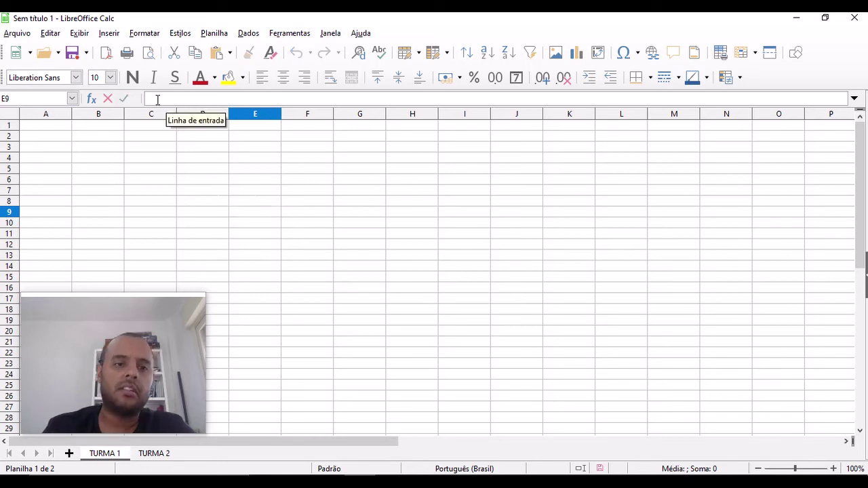
click(265, 98)
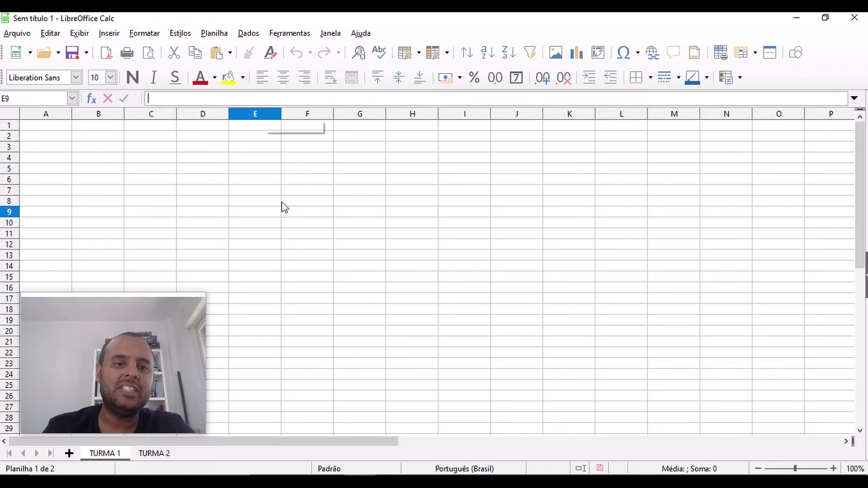
click(412, 222)
click(153, 99)
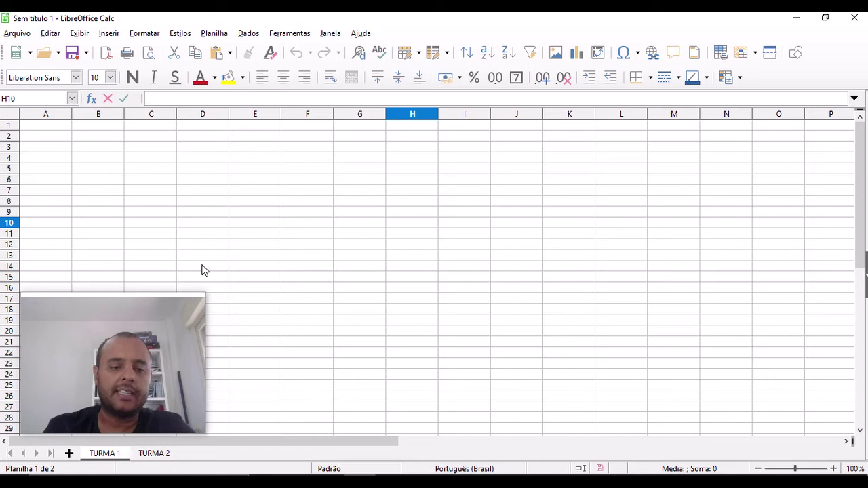
text(=)
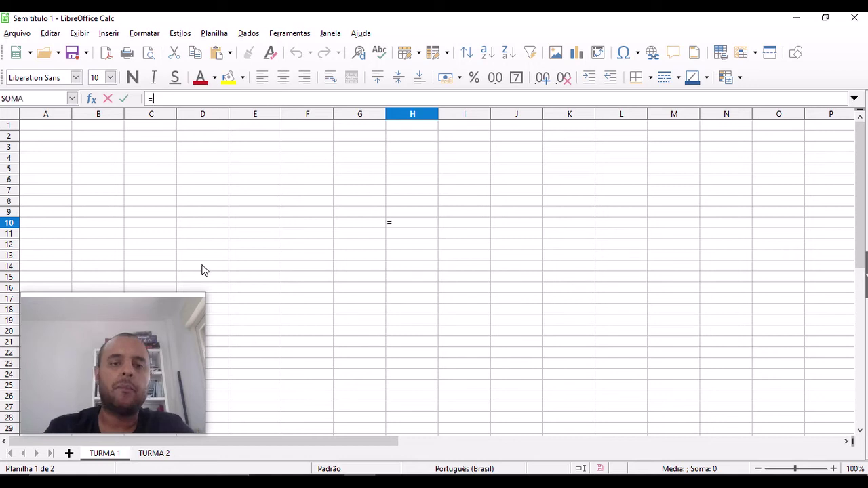
key(BackSpace)
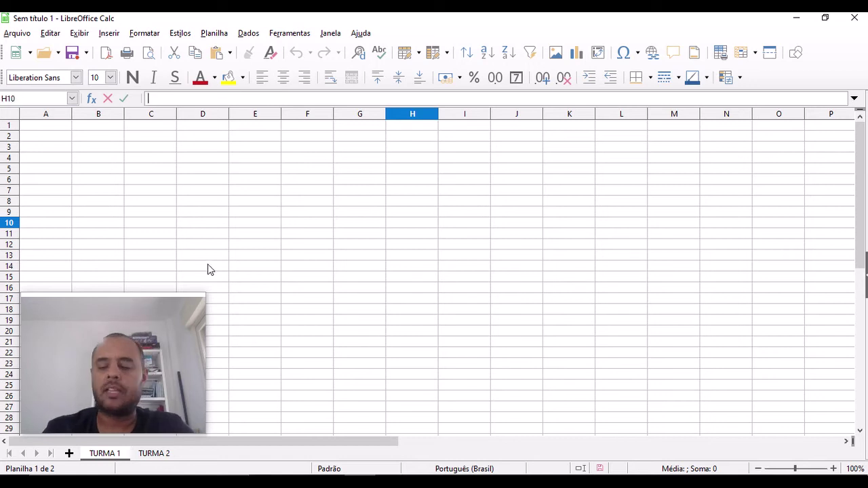
Step: Enter the number 10 in cell A3 and 5 in cell A4
click(45, 151)
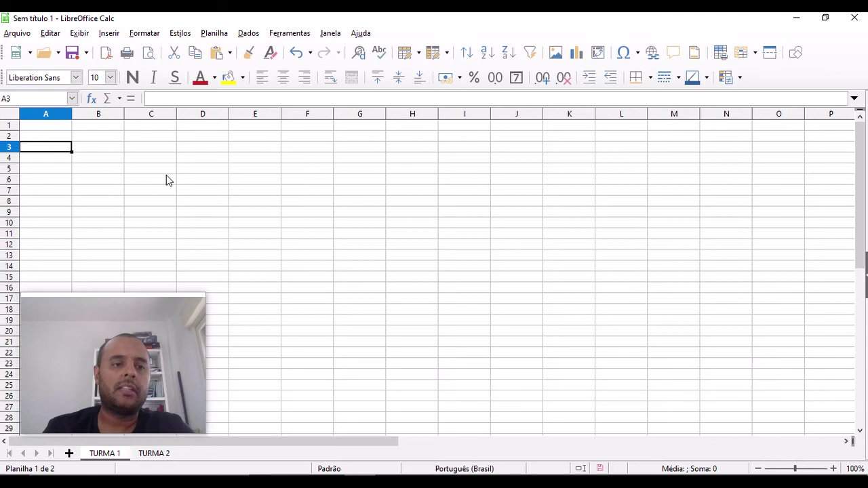
text(10)
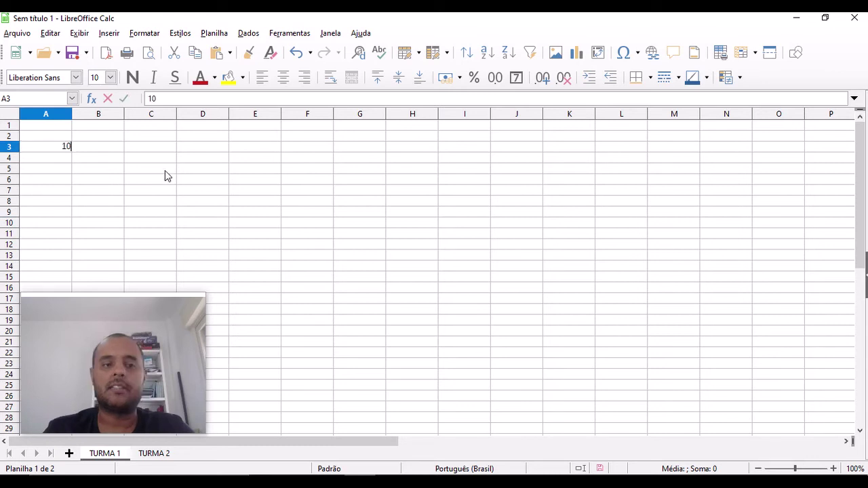
key(Return)
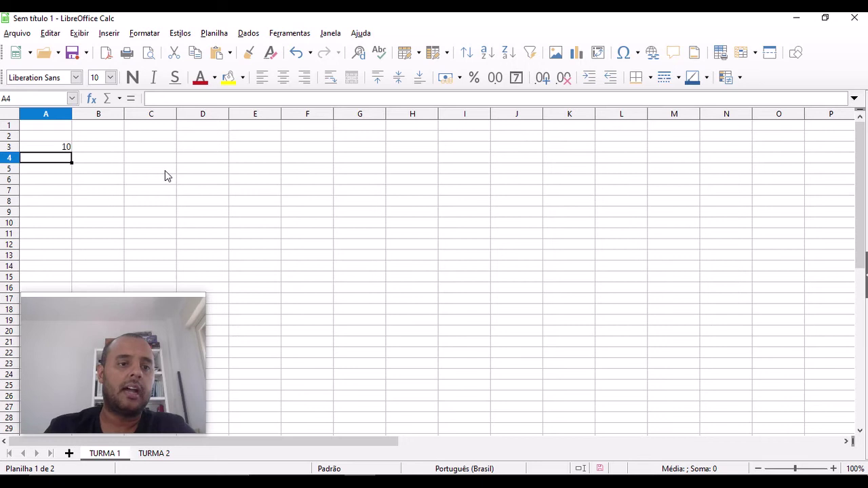
text(5)
key(Return)
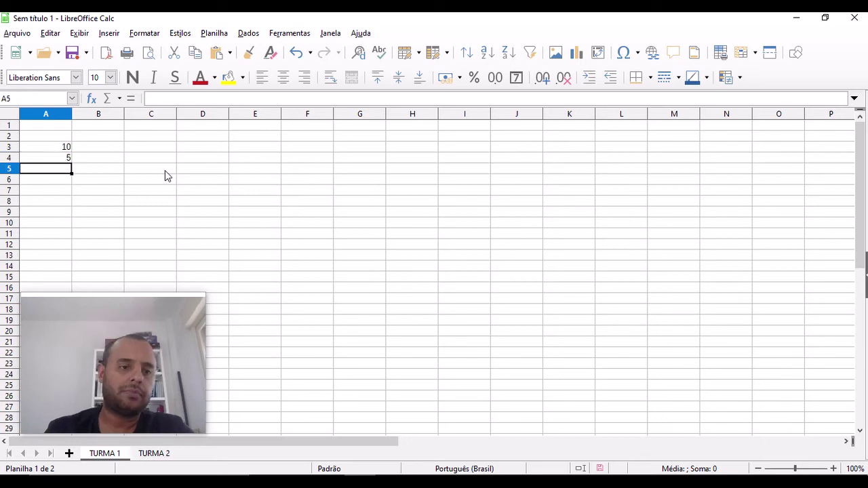
Step: Reference the two numbers elsewhere by entering =a3 in cell F6 and =a4 in cell F7
click(288, 179)
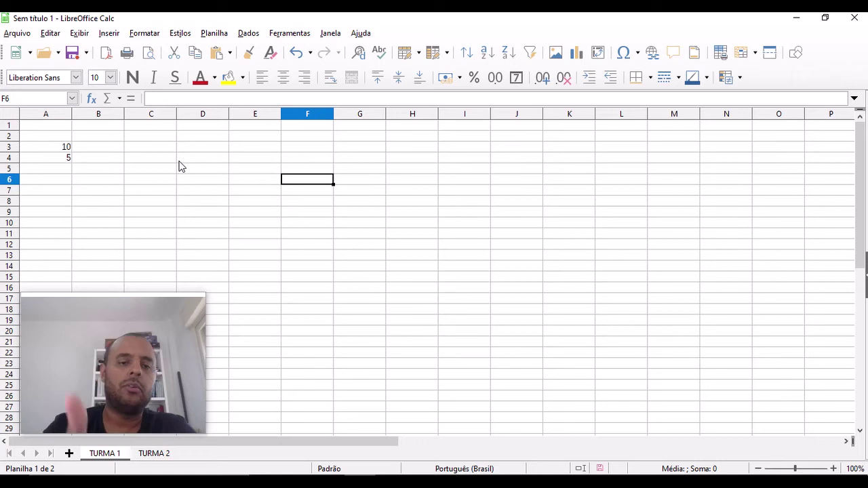
text(=a3)
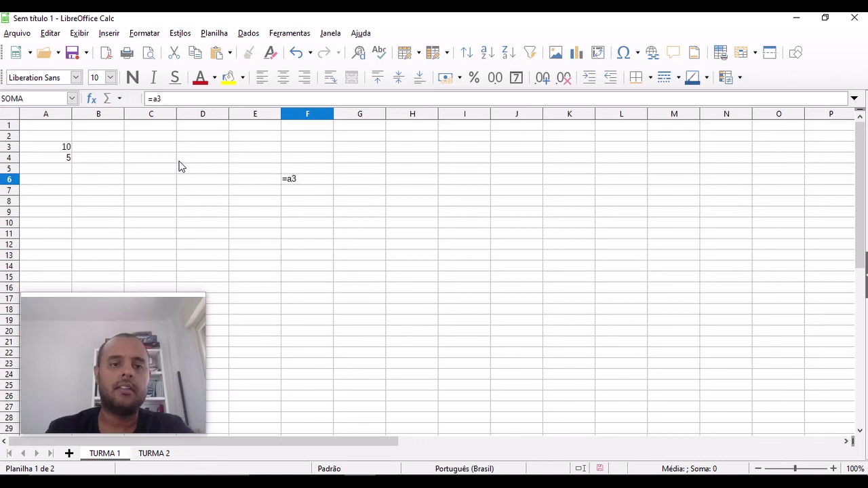
key(Return)
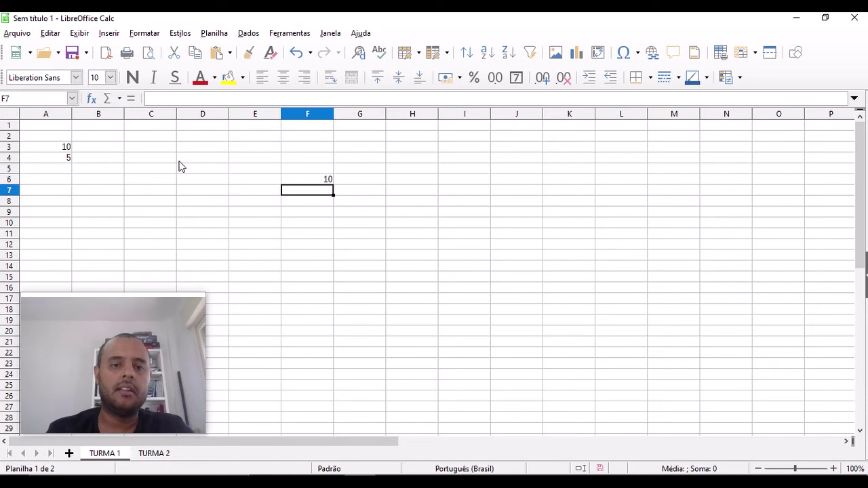
text(=a4)
key(Return)
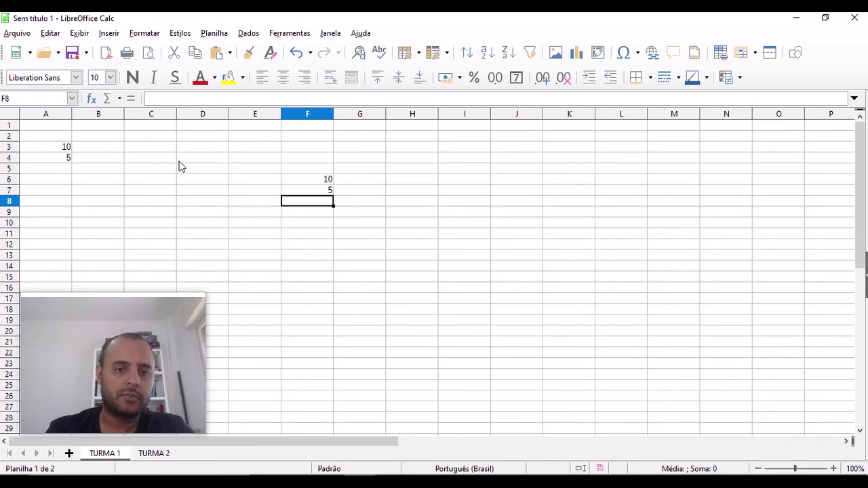
Step: Change the number in cell A3 to 99
click(64, 148)
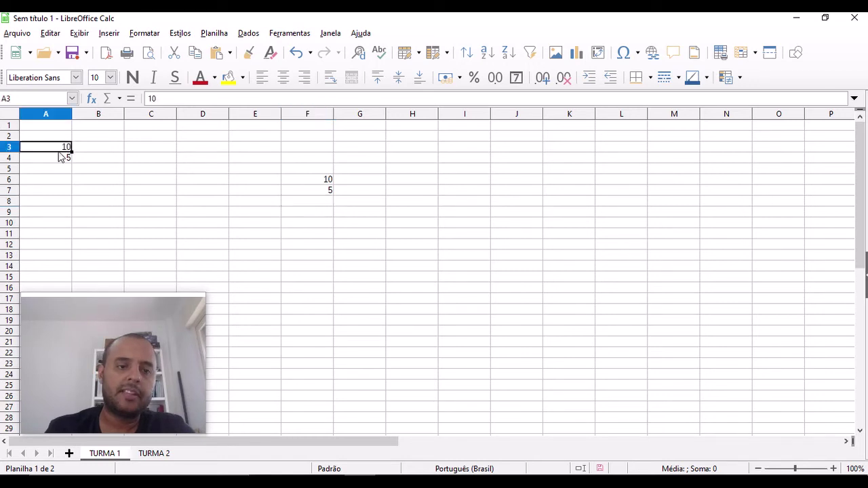
text(99)
key(Return)
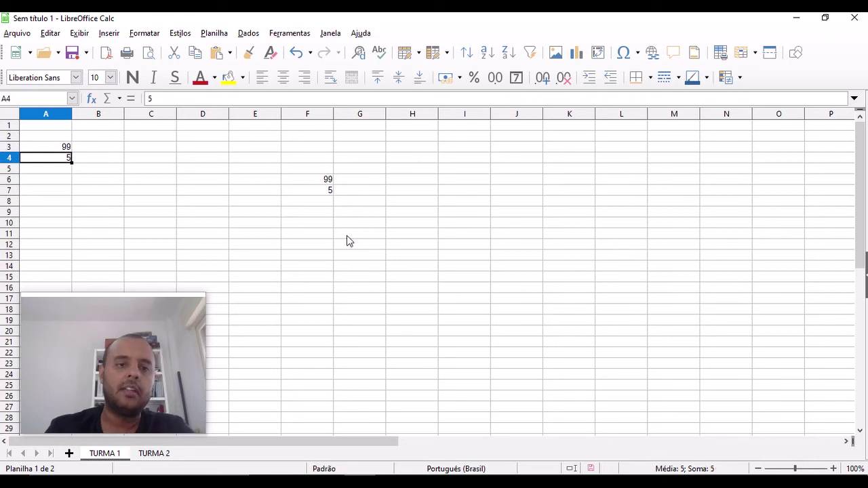
Step: Add the two numbers in column A by entering the formula =a3+a4 in cell F11
click(307, 224)
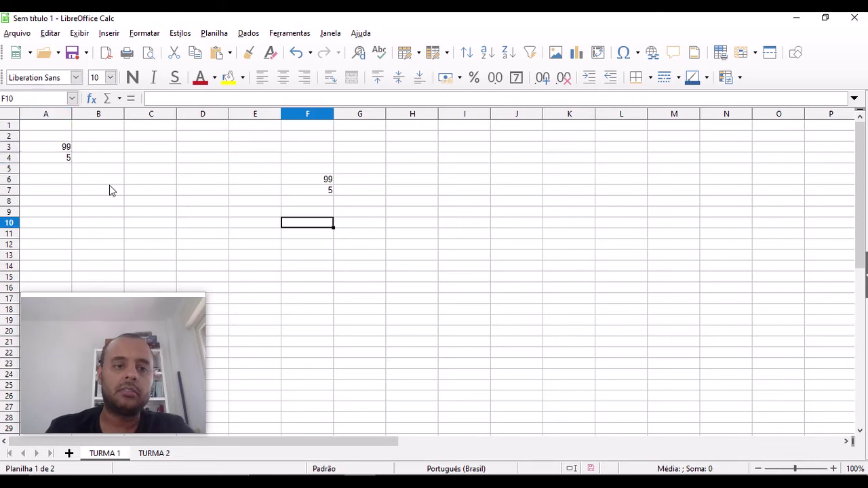
click(67, 160)
click(307, 236)
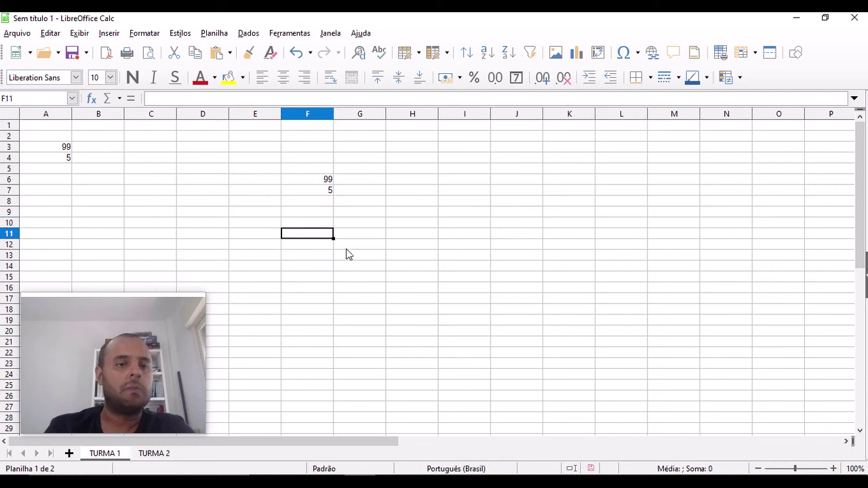
text(=a3)
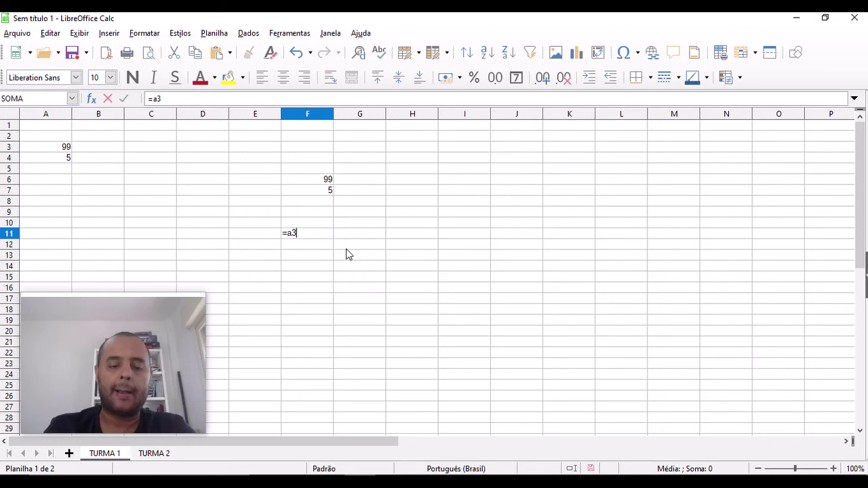
text(+a4)
key(Return)
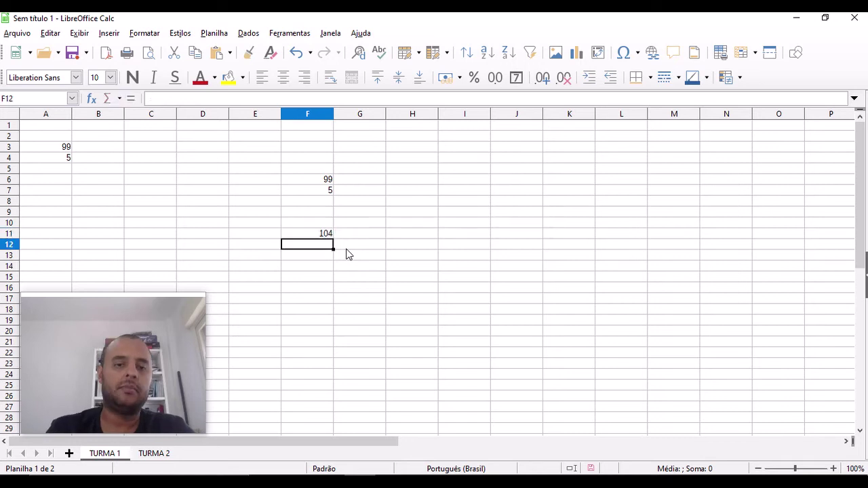
Step: Change the formula in cell F11 to subtract the two numbers, =A3-A4
key(Up)
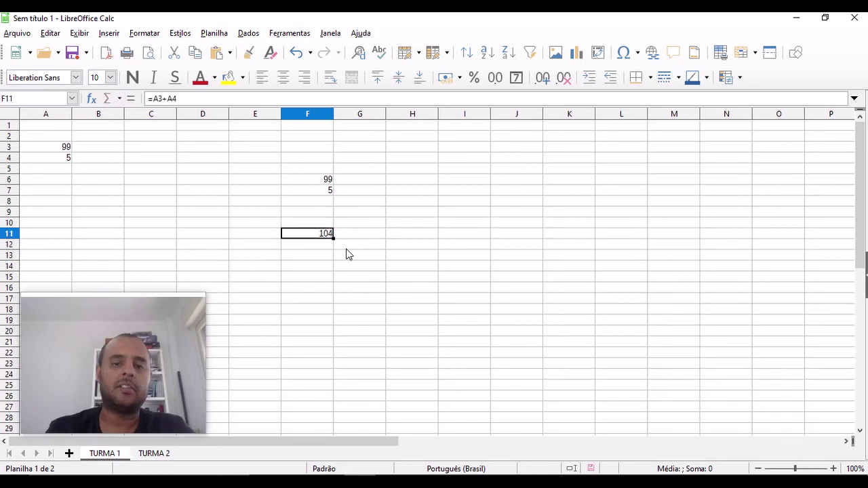
double_click(165, 99)
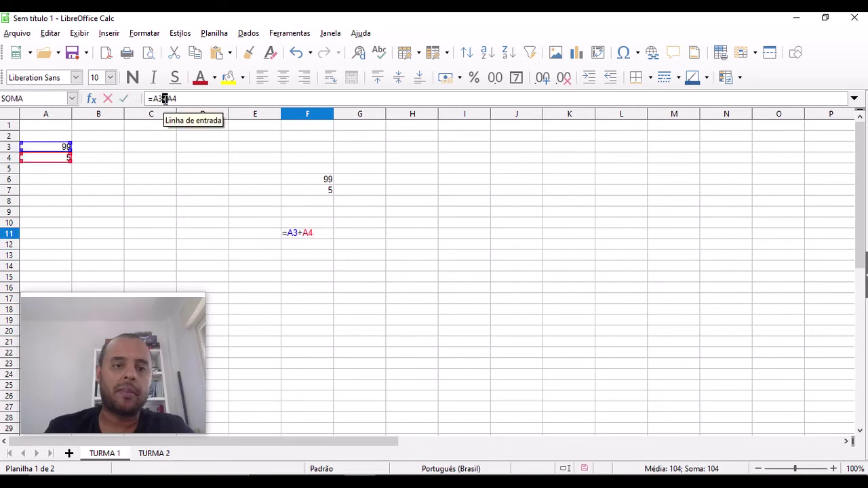
text(-)
key(Return)
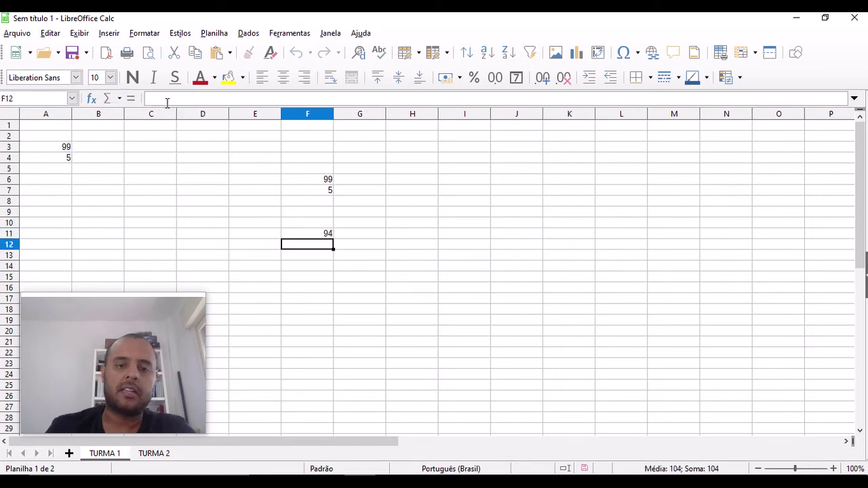
Step: Change the formula in cell F11 to multiply the two numbers, =A3*A4
key(Up)
click(163, 99)
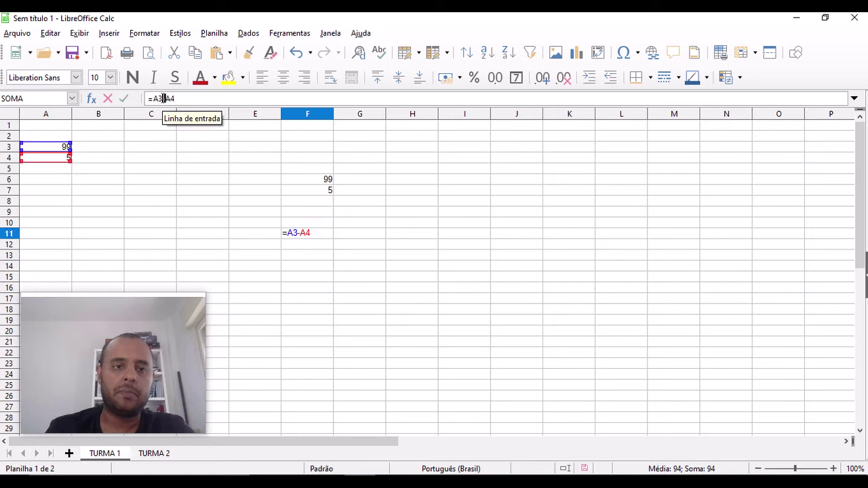
double_click(163, 99)
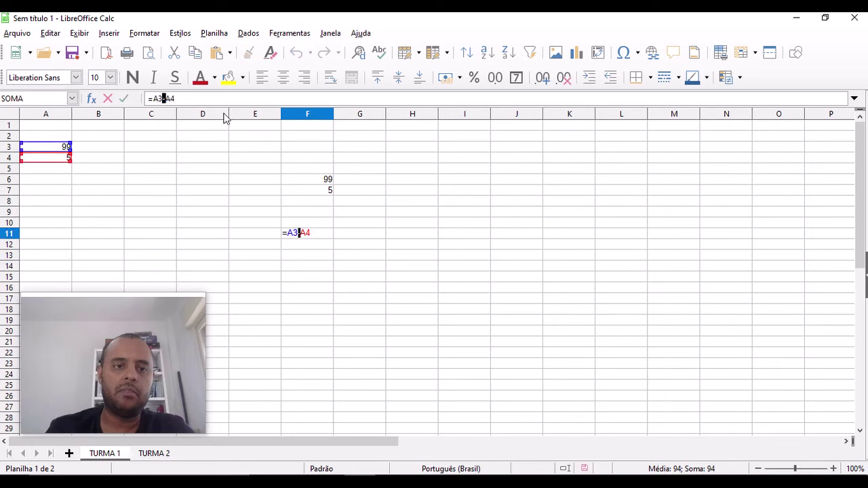
text(*)
click(322, 234)
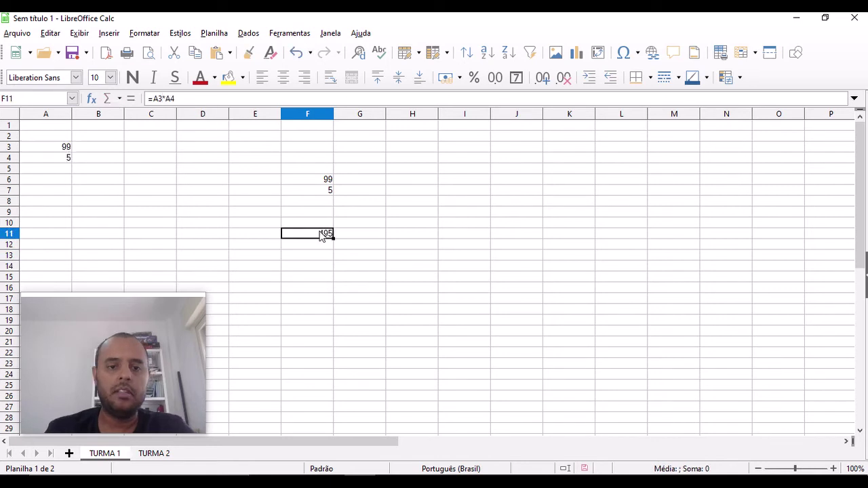
Step: Change the formula in cell F11 to divide the first number by the second, =A3/A4
click(163, 99)
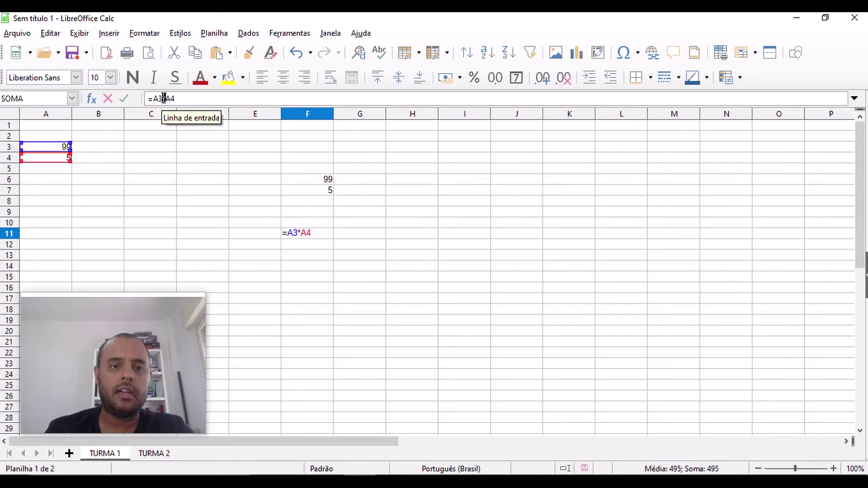
double_click(164, 99)
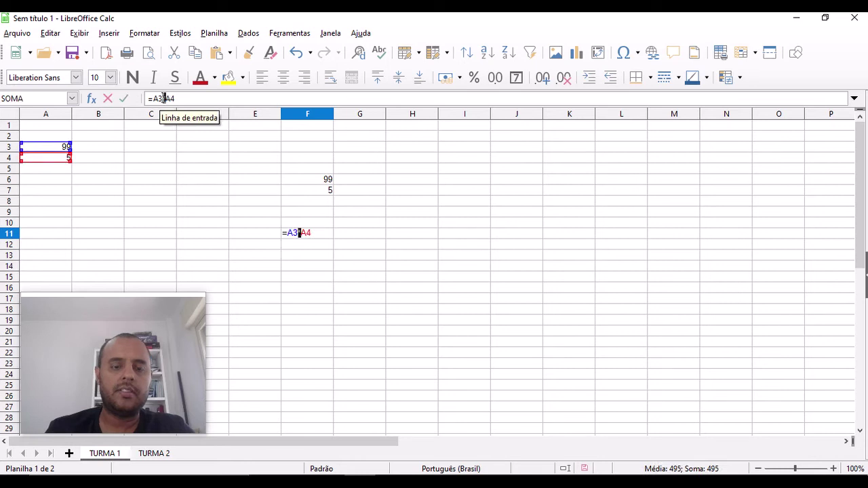
key(Return)
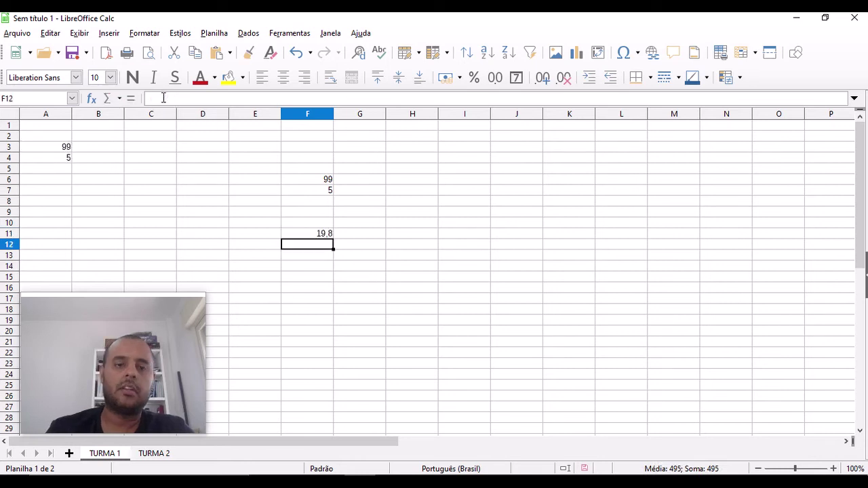
double_click(303, 233)
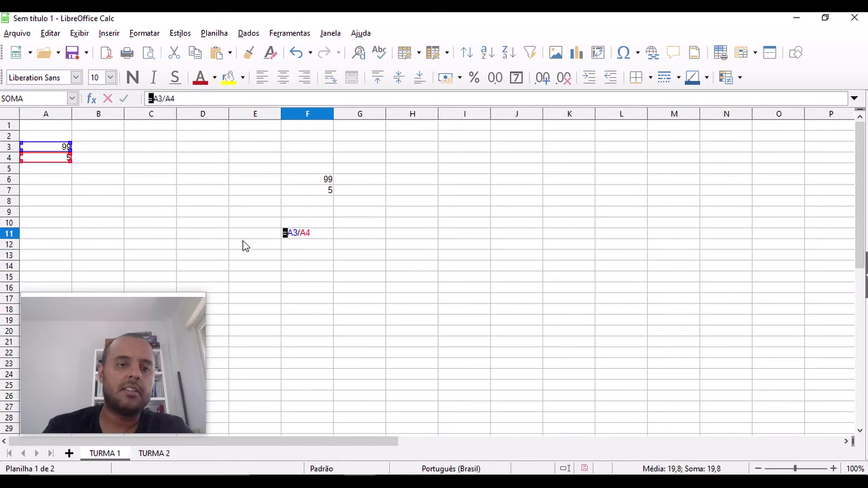
key(Escape)
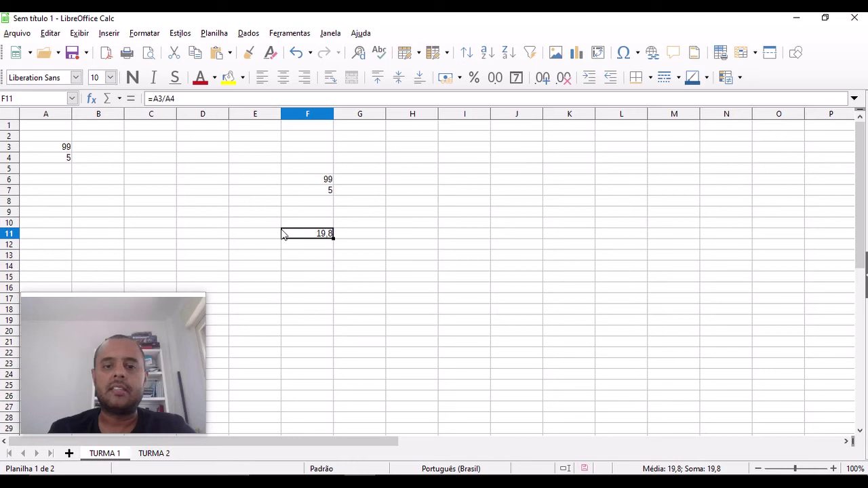
Step: Fill the background of the result cell F11 with red from the standard palette
click(242, 78)
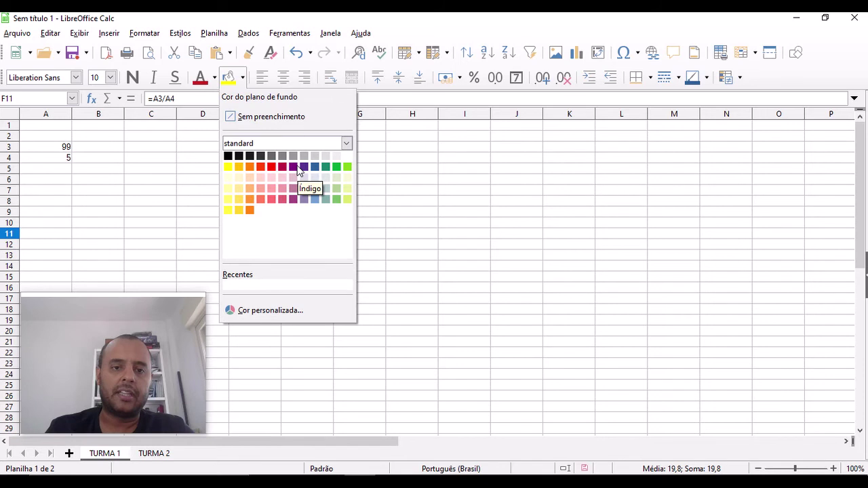
click(271, 166)
click(359, 309)
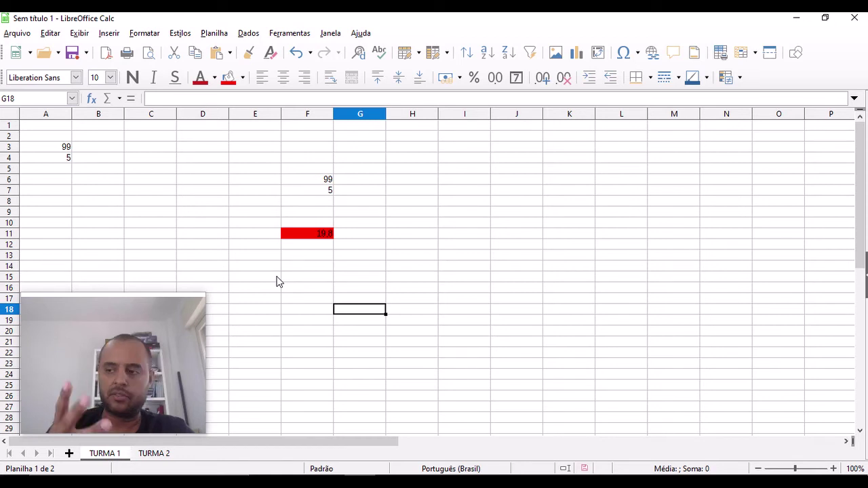
click(304, 237)
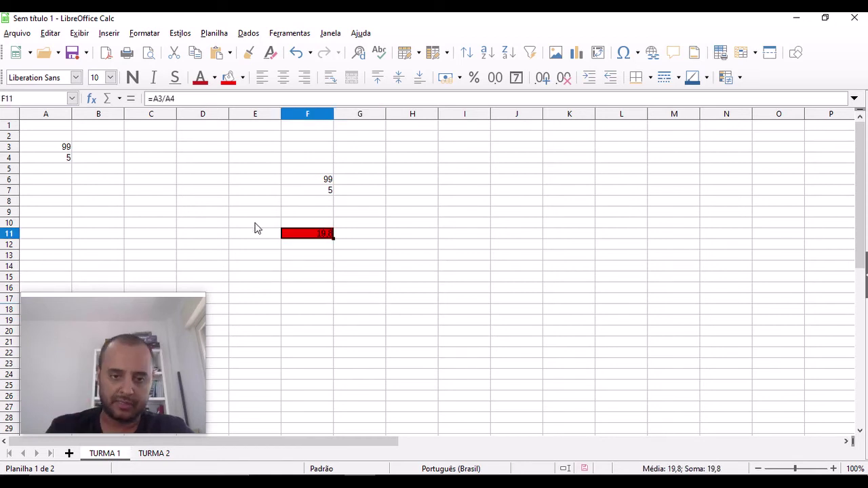
Step: Set the font color of cells F6 and F7 to blue from the standard palette
drag(305, 191, 281, 181)
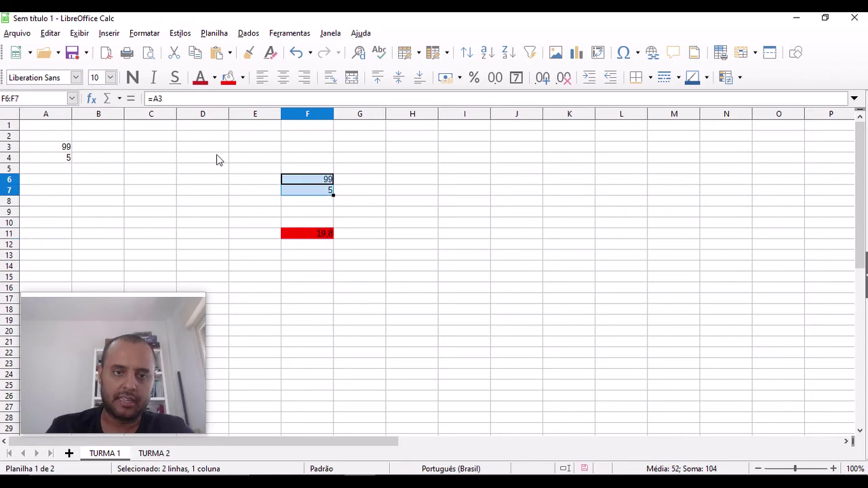
click(215, 77)
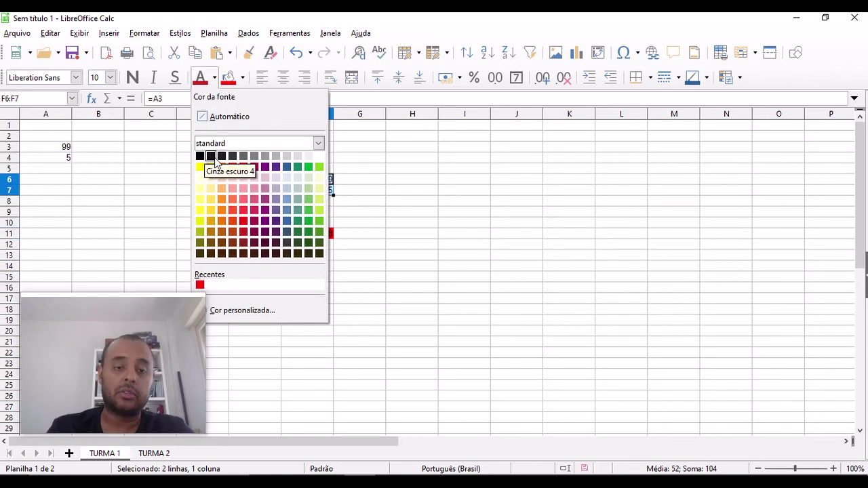
click(286, 168)
click(203, 223)
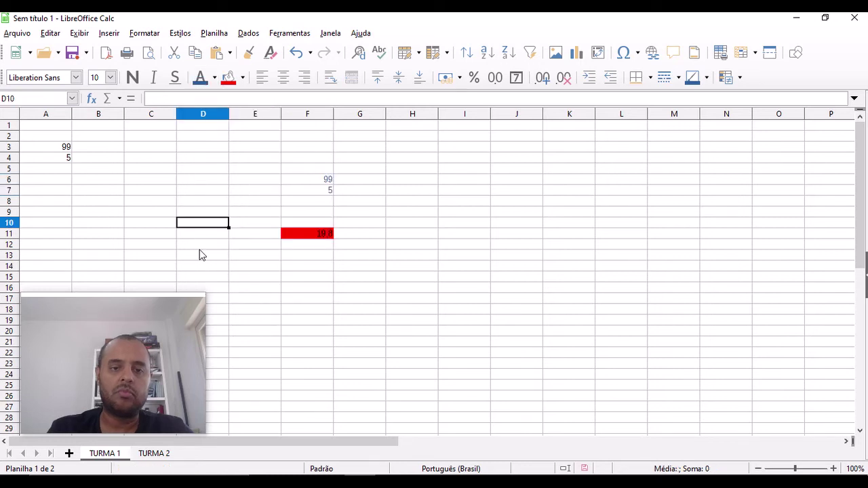
Step: Make the numbers in cells F6 and F7 bold and change their font to Arial
click(307, 180)
shift+click(304, 190)
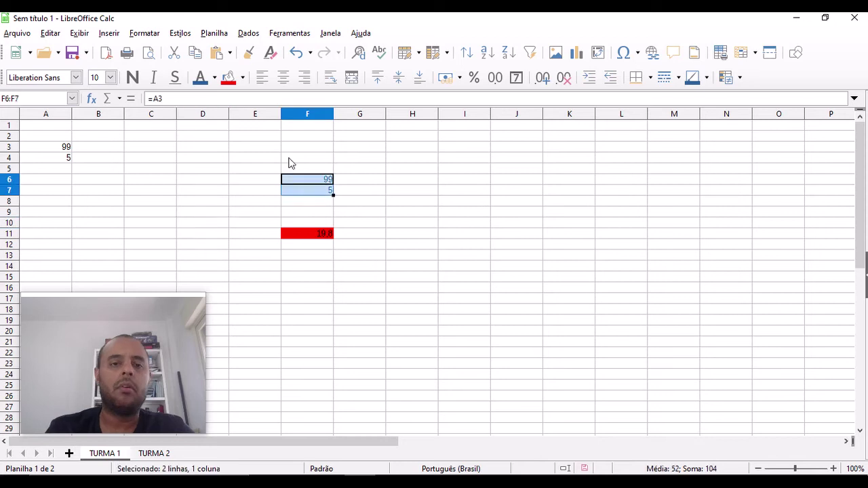
click(135, 78)
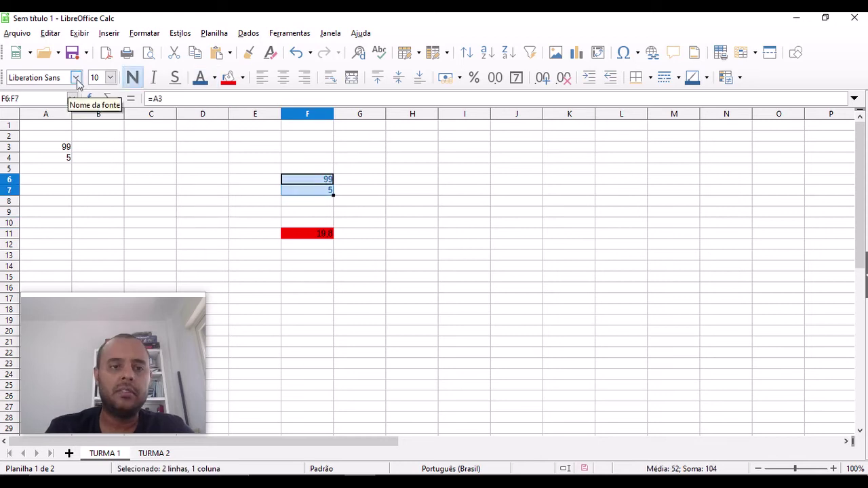
click(76, 78)
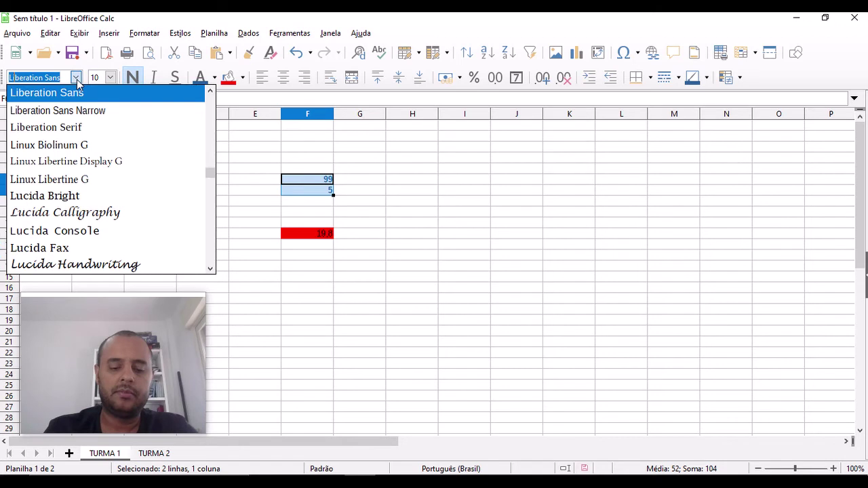
key(Escape)
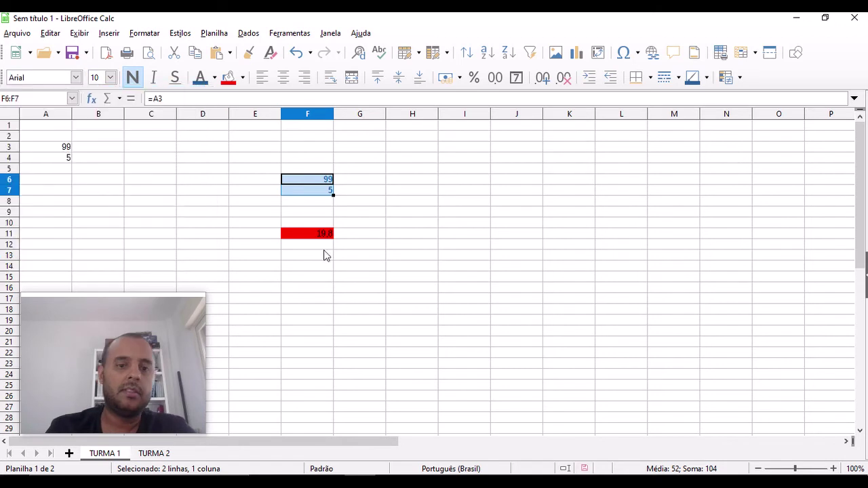
click(331, 182)
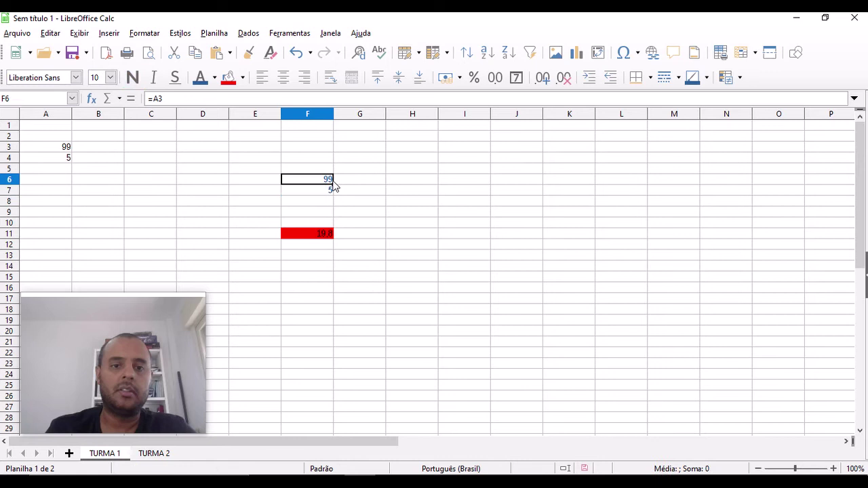
Step: Center the contents of cells F6 and F7 horizontally
drag(332, 180, 329, 189)
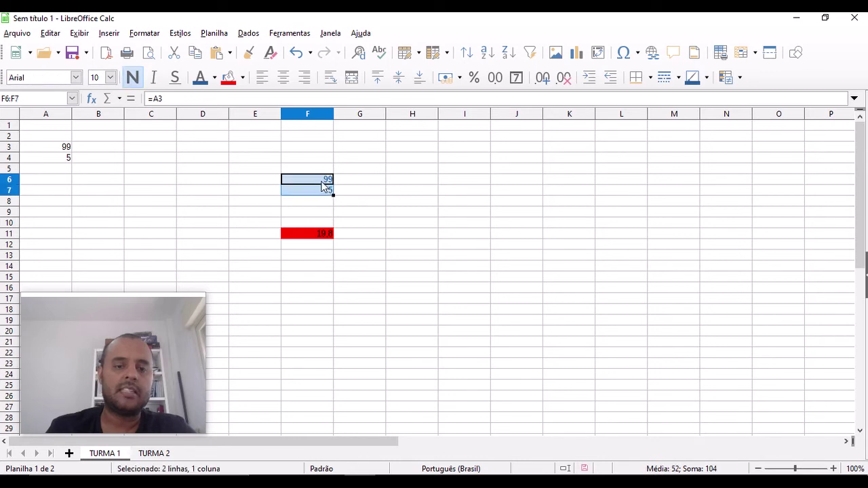
click(284, 78)
key(Left)
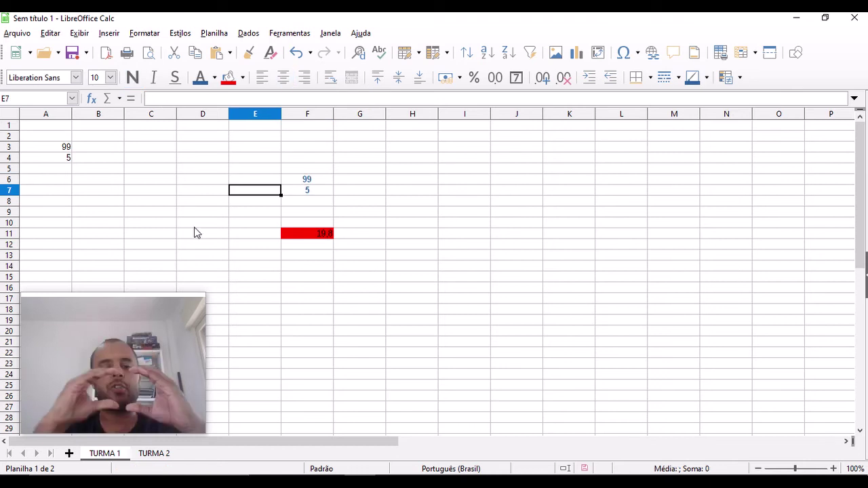
Step: Merge and center the cells B1:D2, and enter the title TURMA 1 in the merged cell
click(102, 126)
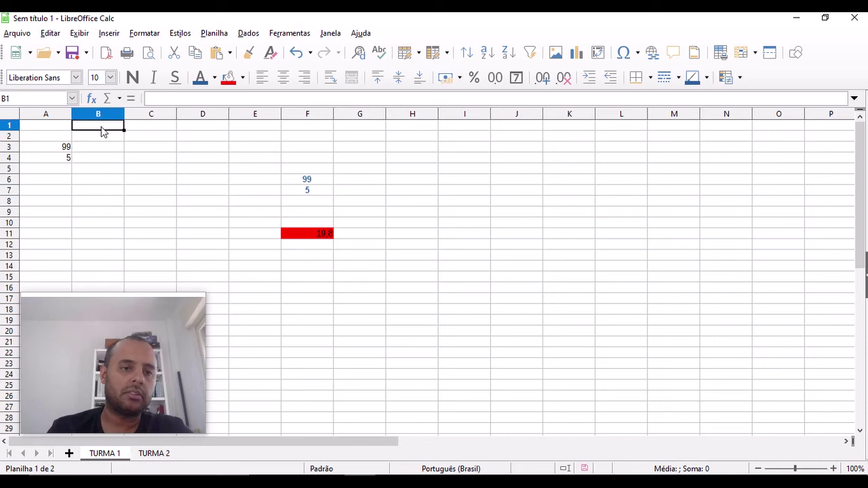
drag(102, 132, 199, 139)
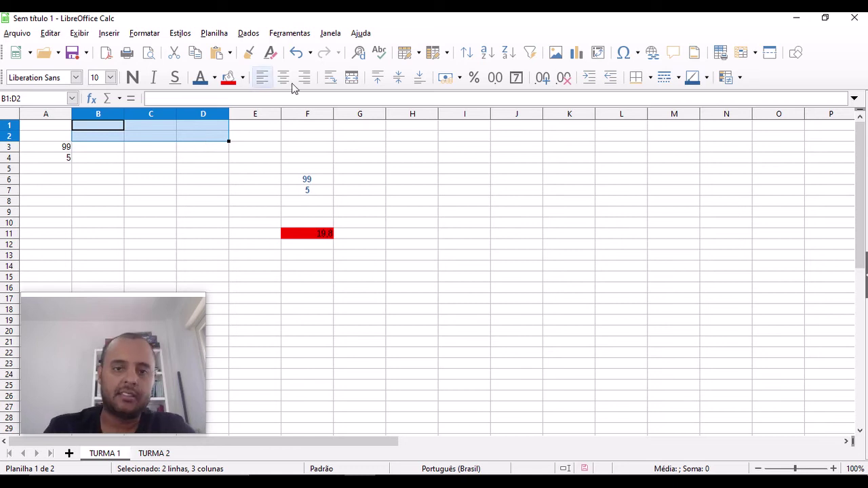
click(352, 77)
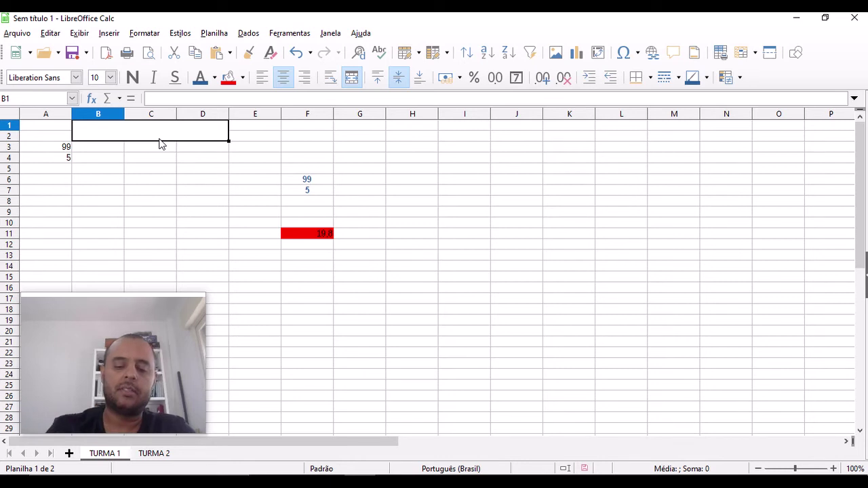
text(TURMA 1)
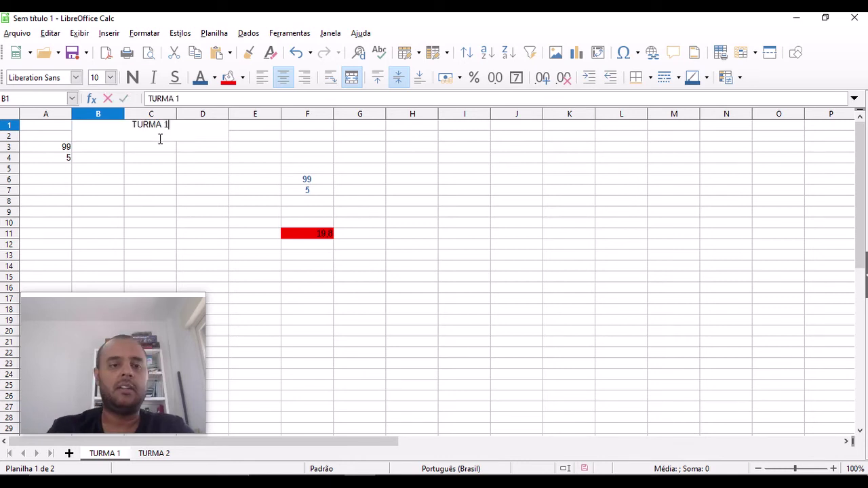
key(Return)
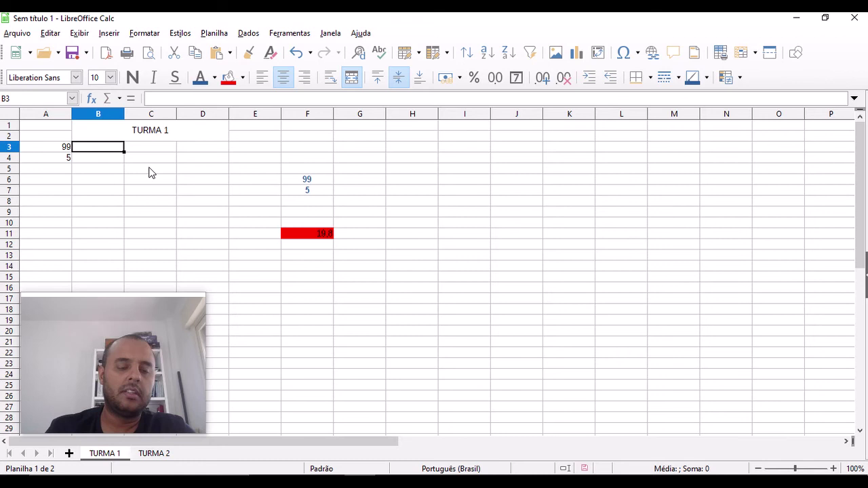
Step: Make the TURMA 1 title in the merged cell bold and color its text red
click(105, 125)
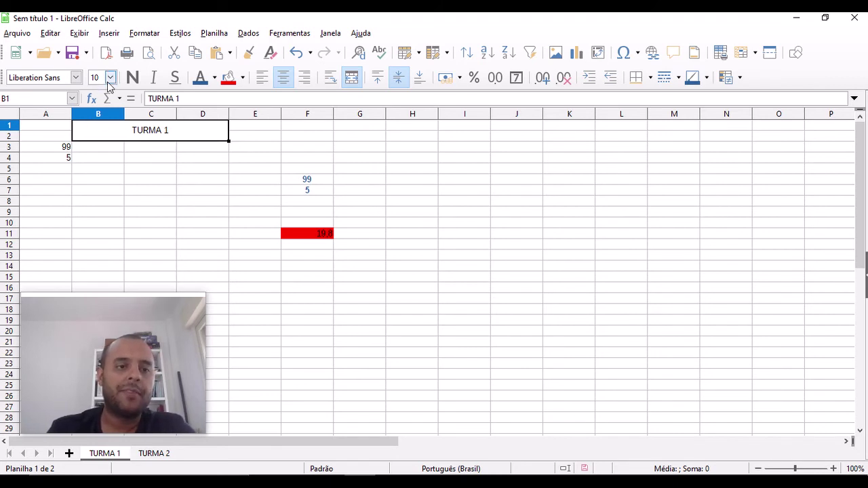
click(132, 77)
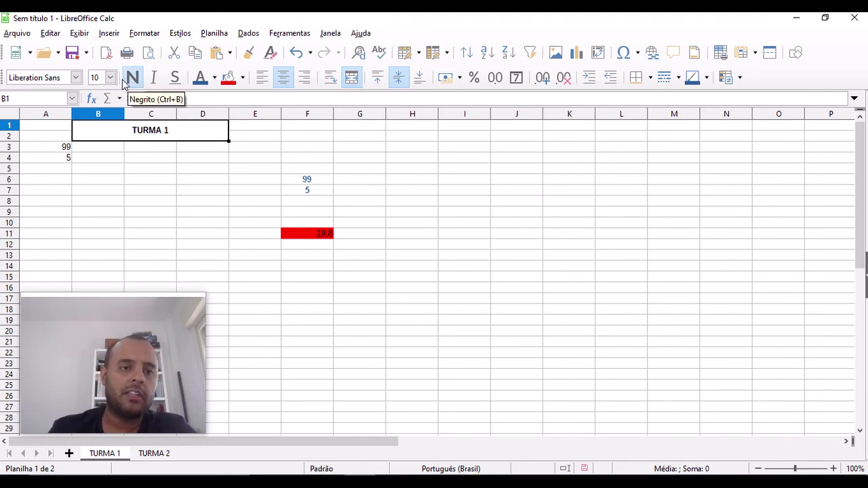
click(214, 78)
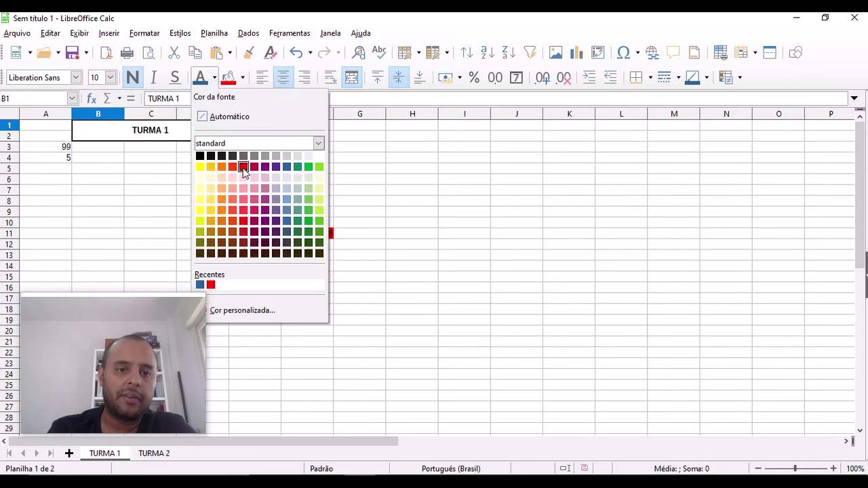
click(244, 170)
Step: Set the font size of the TURMA 1 title to 14
click(110, 77)
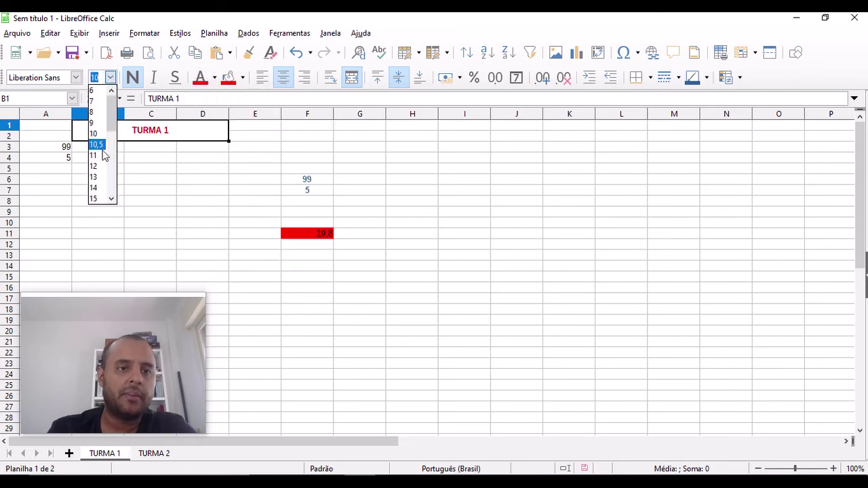
click(99, 188)
click(139, 190)
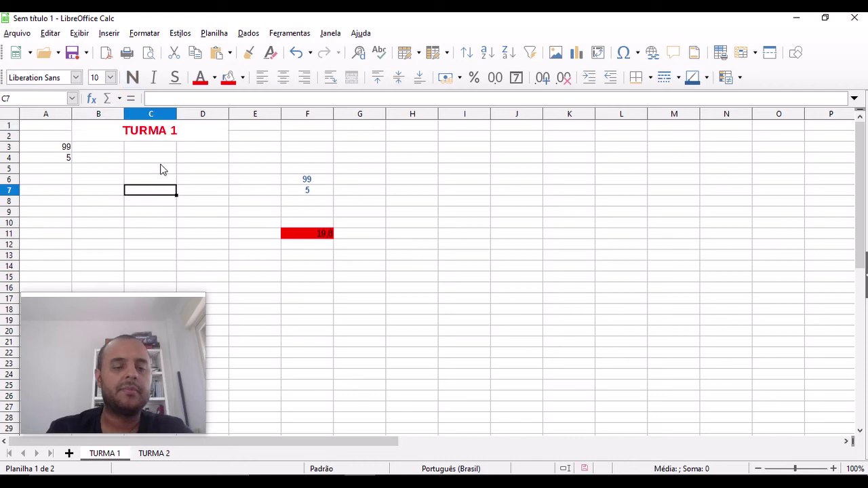
click(165, 135)
click(159, 201)
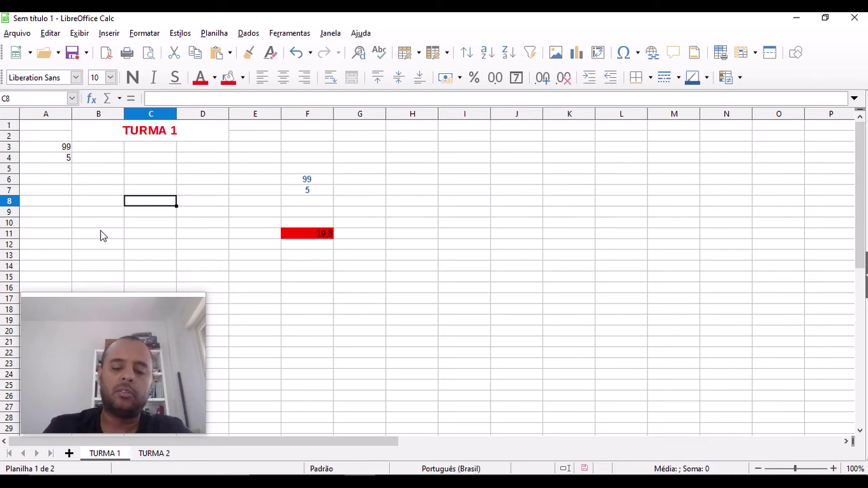
Step: Enter the value 99 in cell C8 and reselect that cell
text(99)
key(Return)
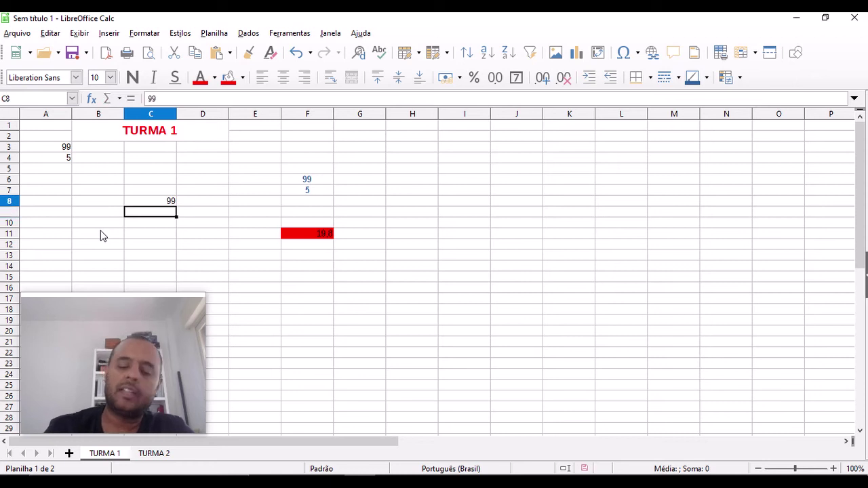
key(Up)
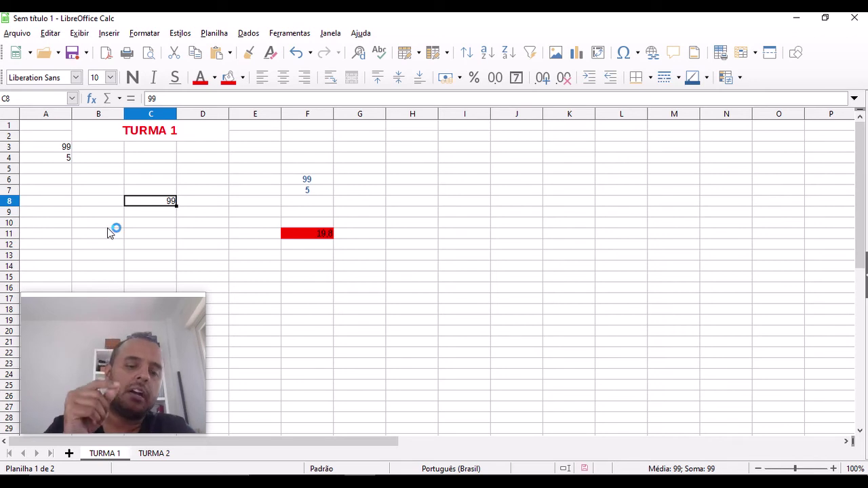
right_click(151, 202)
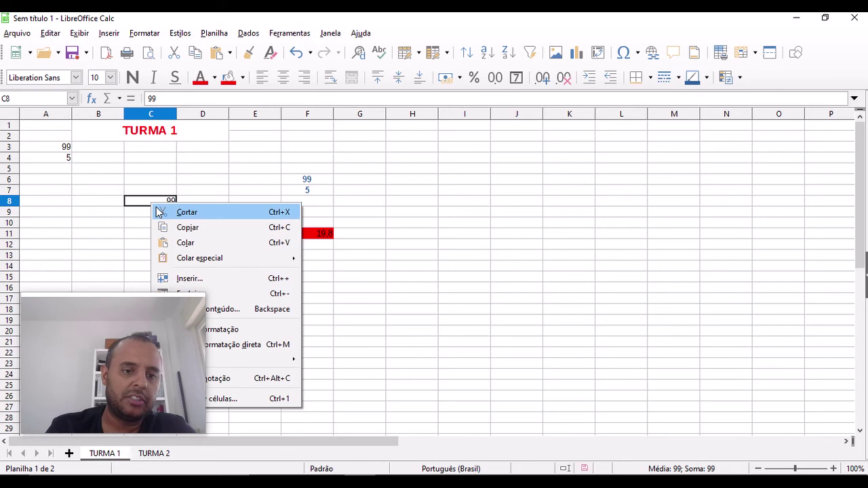
click(114, 224)
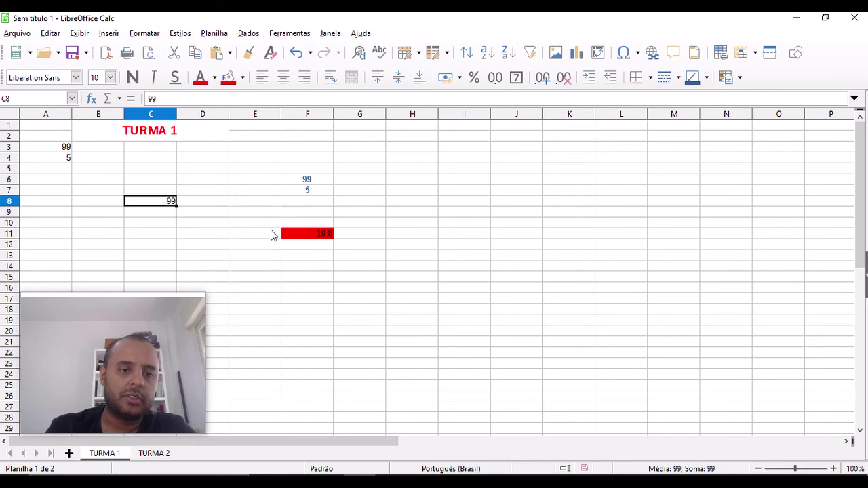
Step: Enter the value 99 in cell K6
click(560, 181)
text(99)
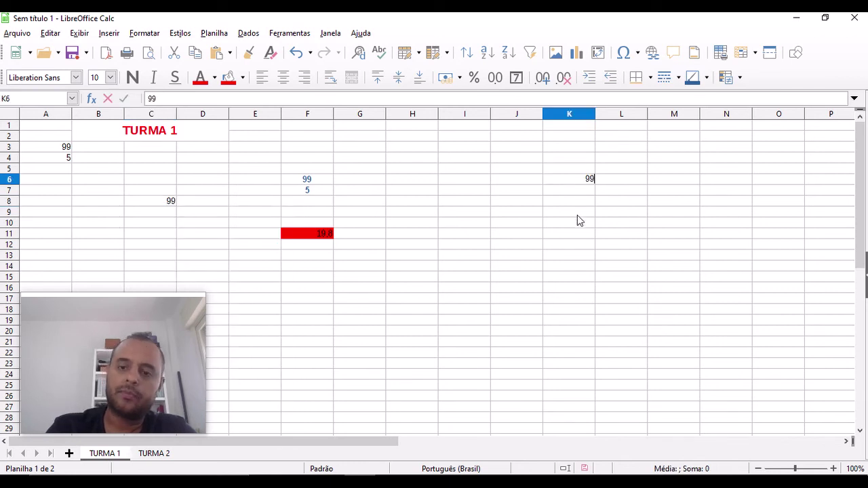
click(580, 210)
Step: Format cell K6 as a number with 2 decimal places and negative numbers in red
right_click(582, 181)
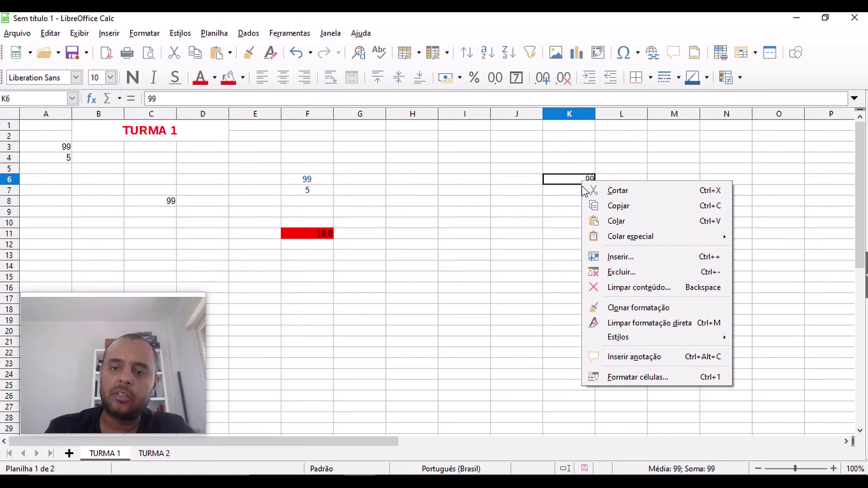
click(625, 379)
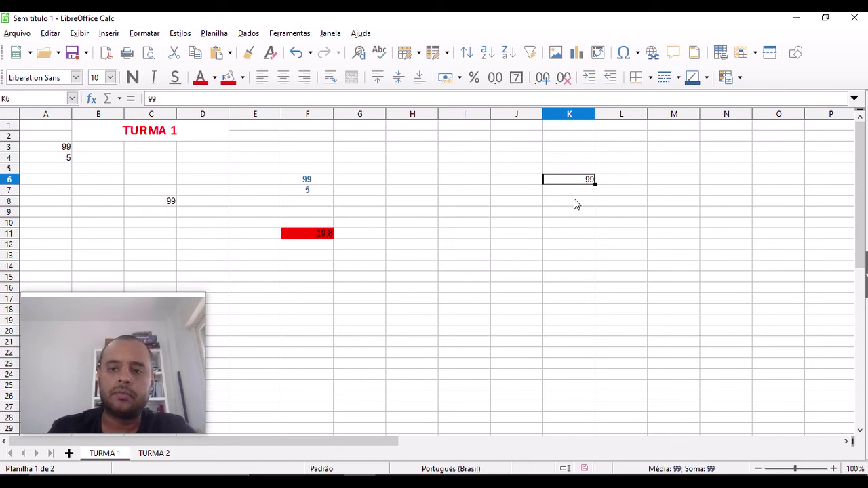
key(ctrl+1)
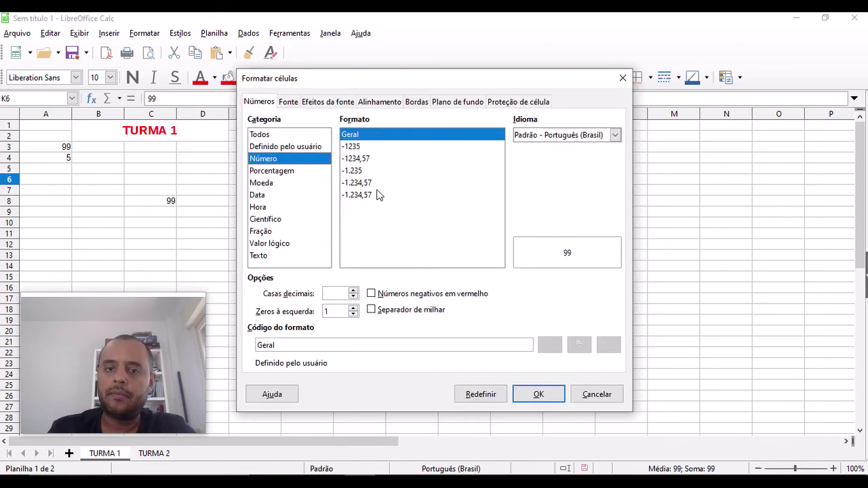
drag(367, 86, 399, 96)
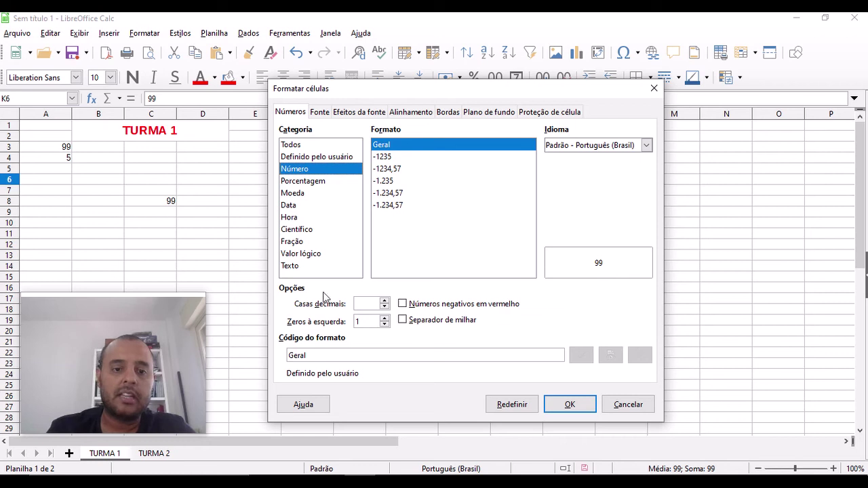
click(384, 301)
click(383, 301)
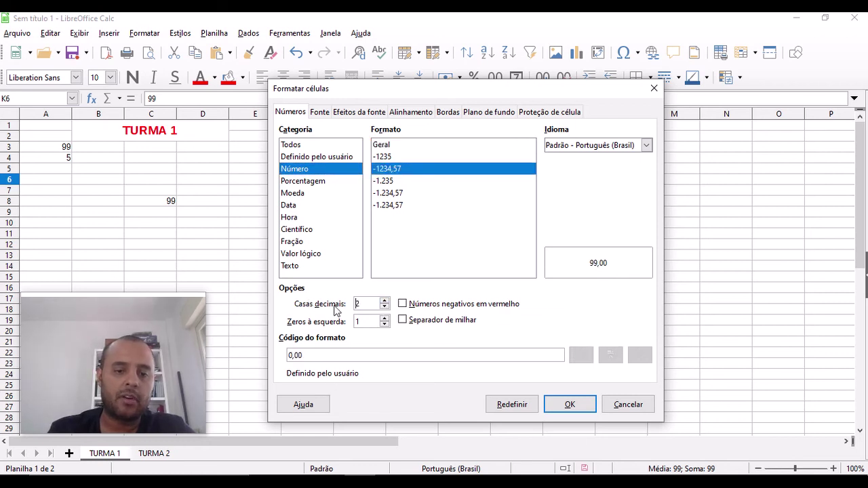
click(411, 306)
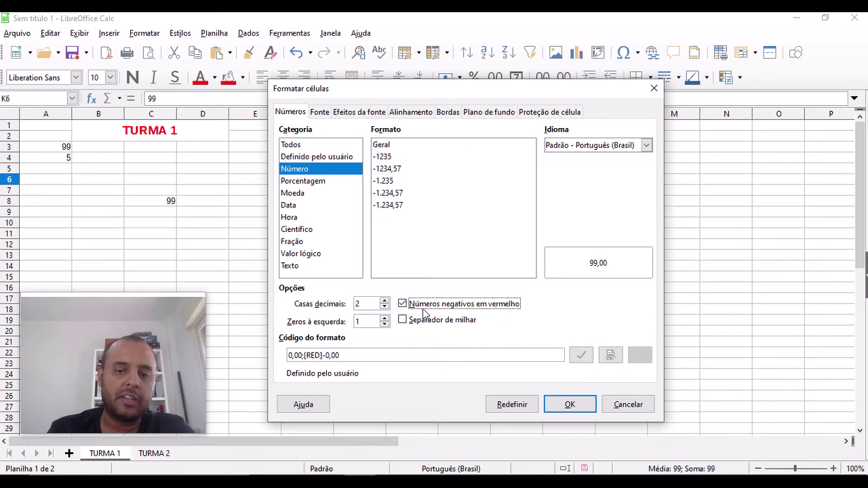
click(570, 403)
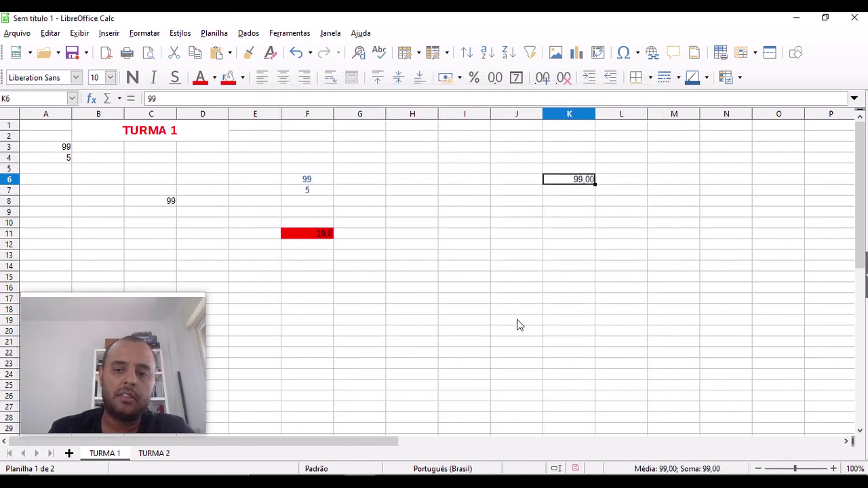
Step: Replace the value in cell K6 with -8 and enter 89 in cell K7
text(-8)
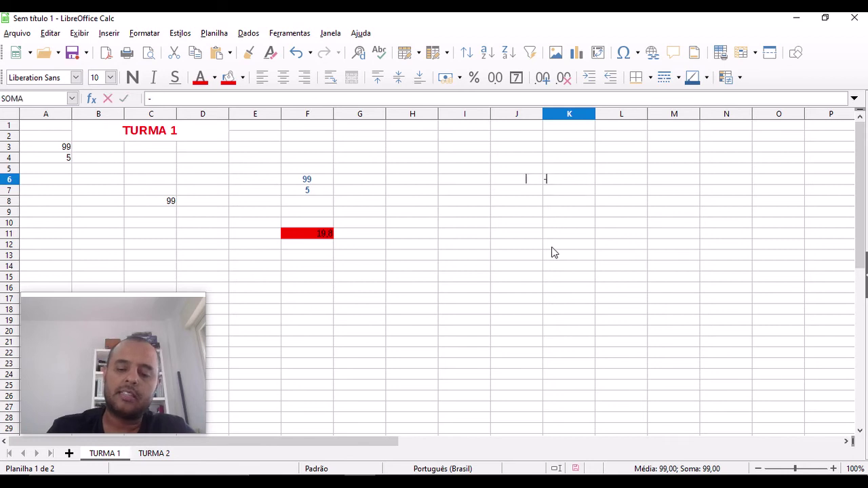
key(Return)
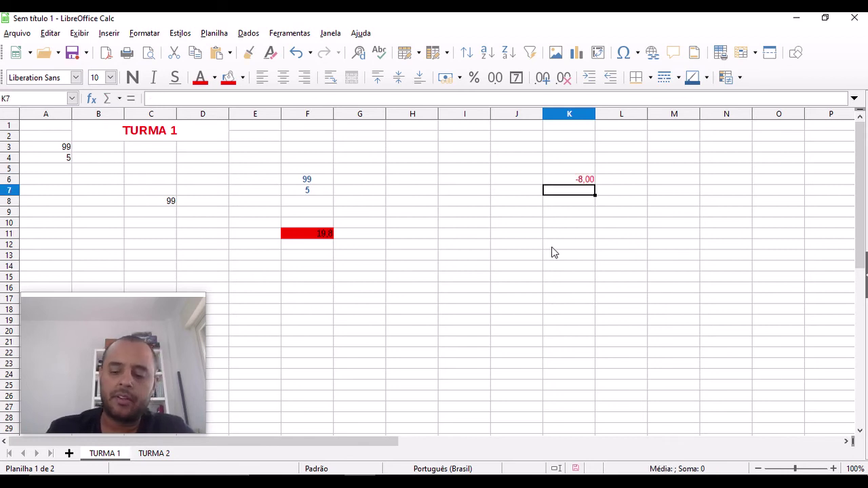
text(89)
key(Return)
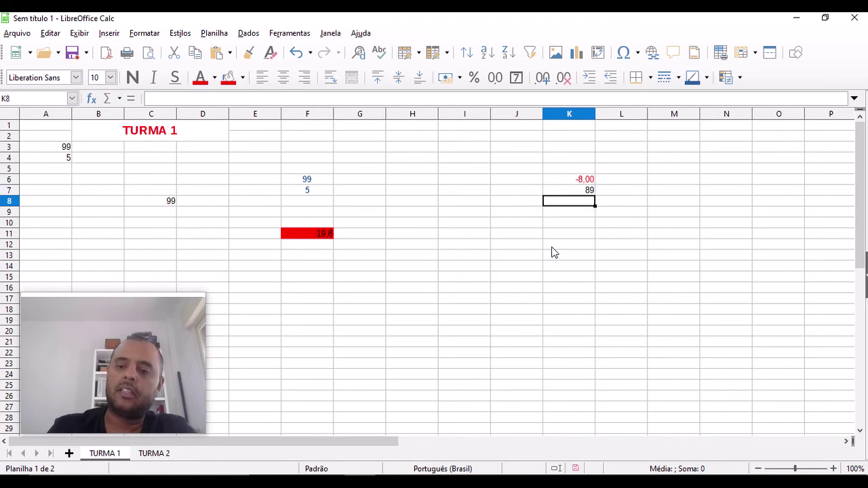
Step: Format cell K7 as Brazilian real currency without decimals, using the -R$ 1.234 format with negatives in red
right_click(576, 191)
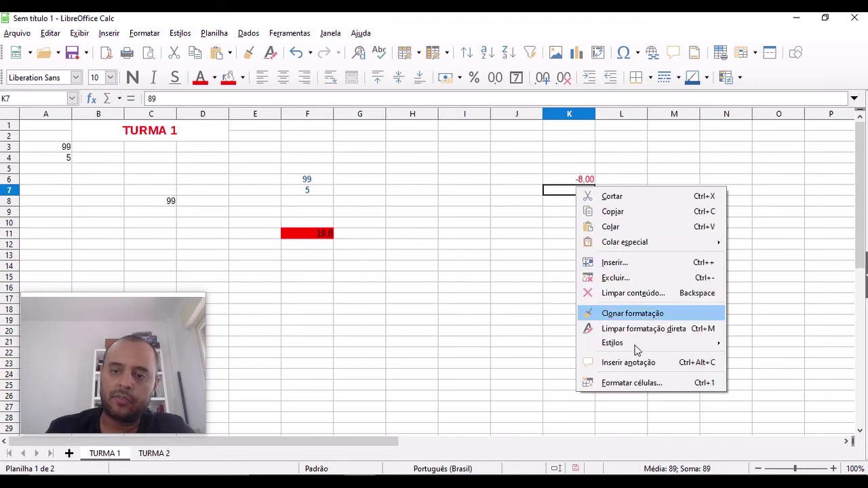
click(560, 407)
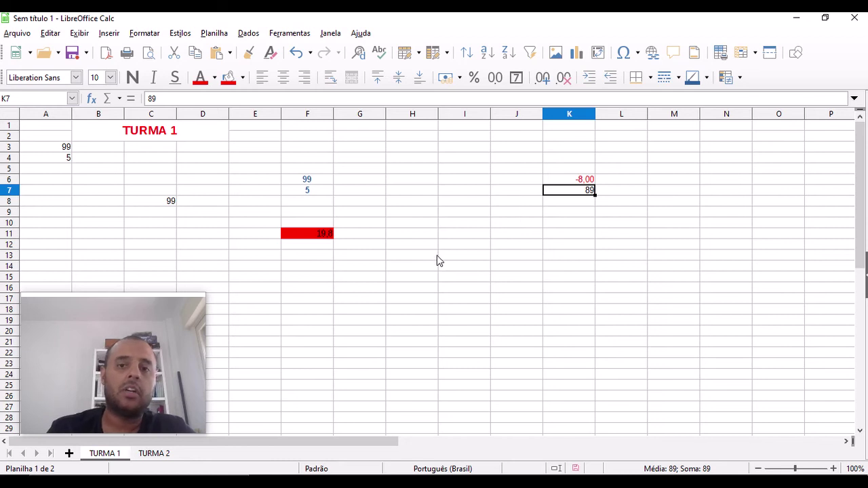
key(ctrl+1)
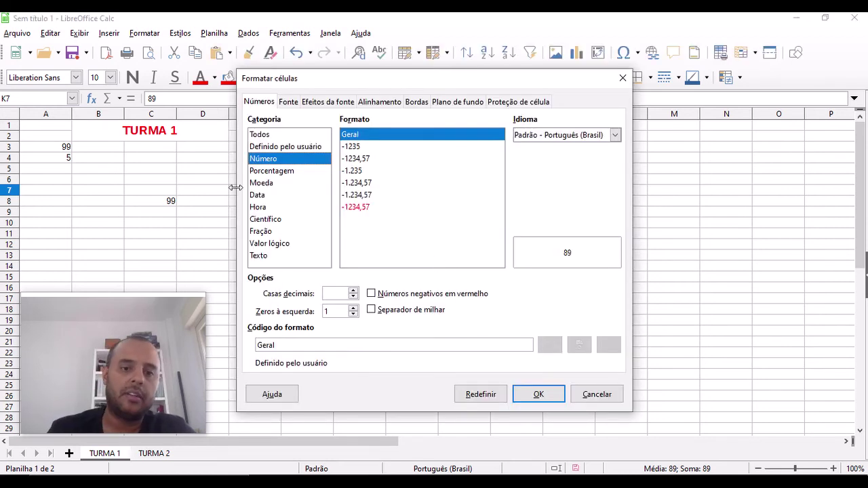
click(262, 183)
click(259, 195)
click(266, 186)
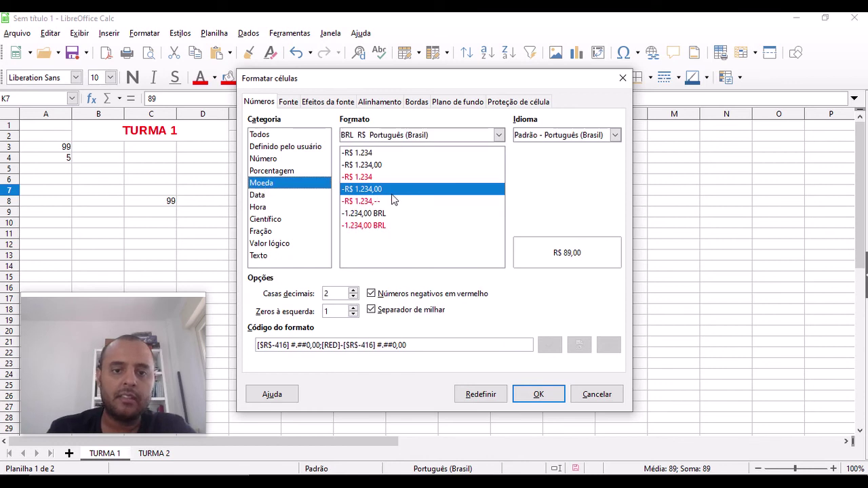
click(370, 178)
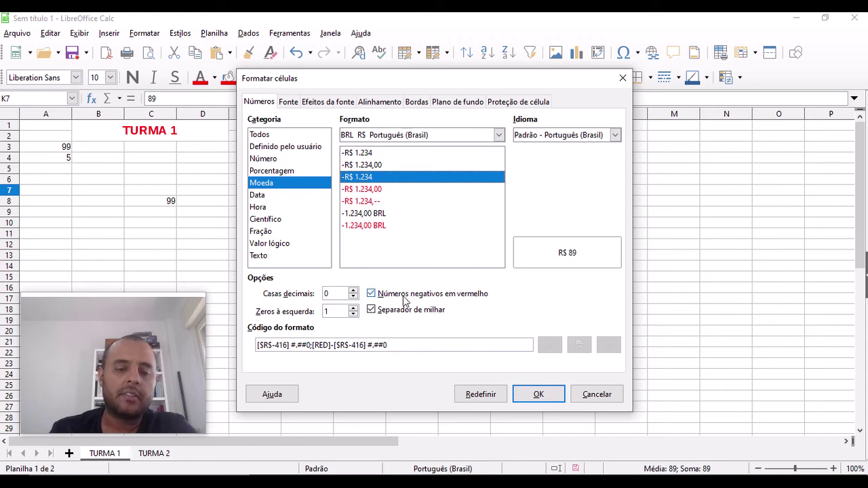
click(525, 394)
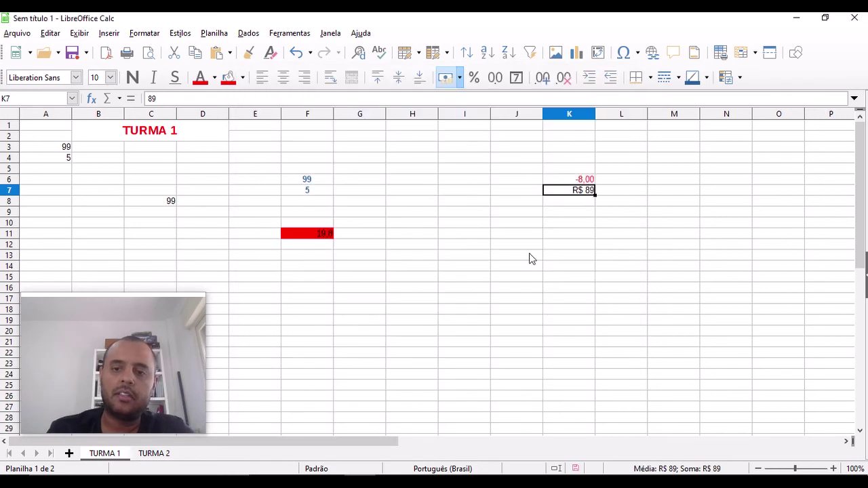
Step: Change the currency format of cell K7 to -R$ 1.234,00 with two decimals and negative numbers in red
right_click(584, 193)
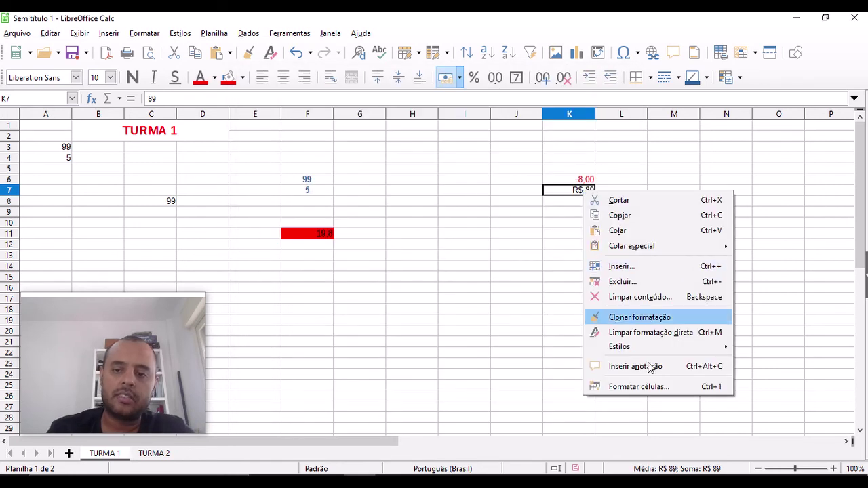
click(638, 387)
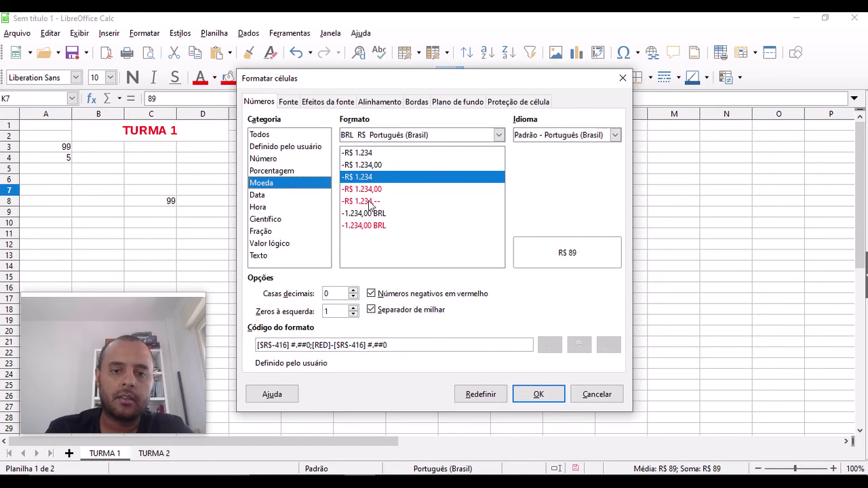
click(378, 166)
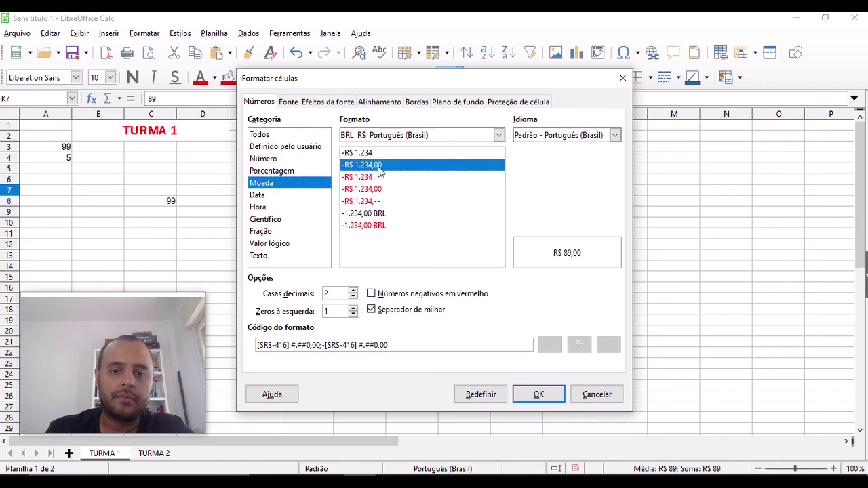
click(371, 295)
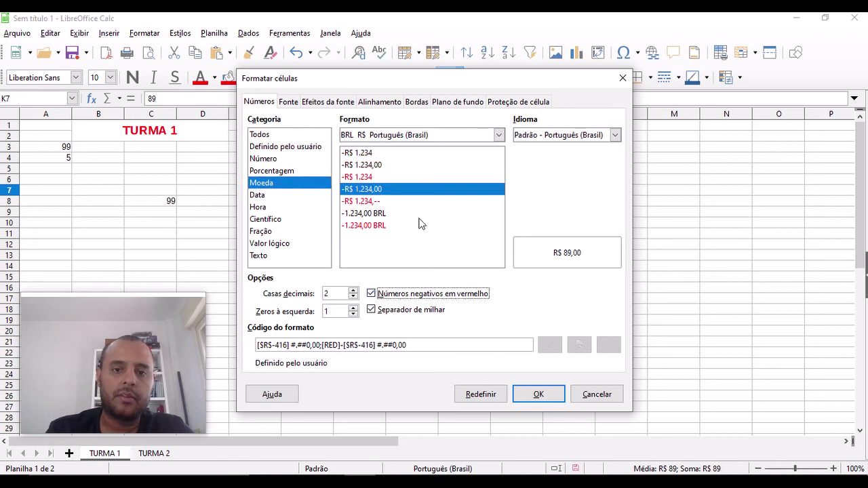
click(538, 394)
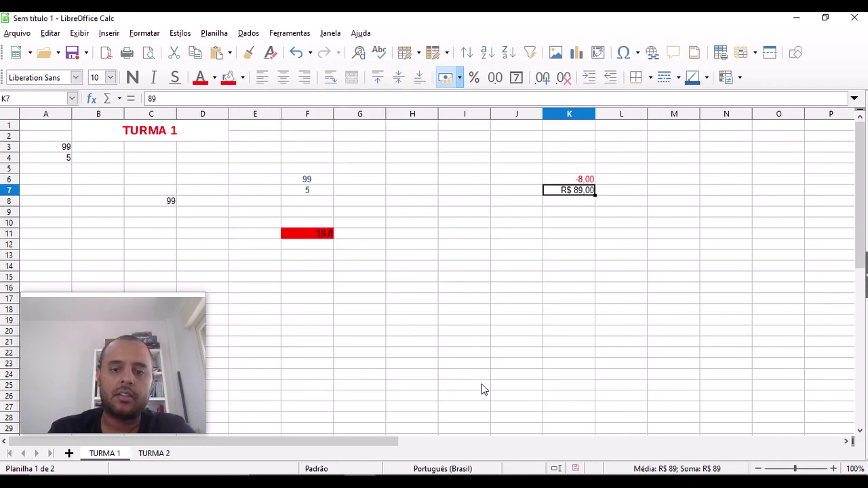
click(564, 244)
key(Up)
key(Up)
key(Up)
key(Up)
key(Up)
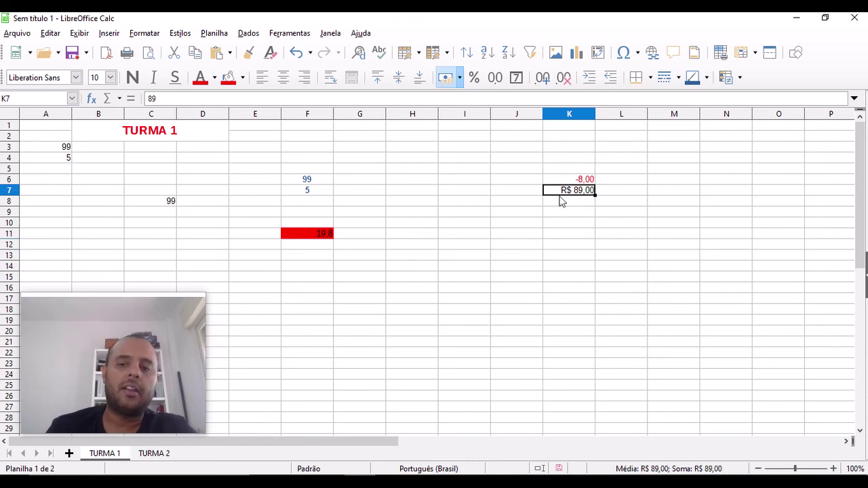
Step: Enter the date 10/10/10 in cell J10
click(519, 224)
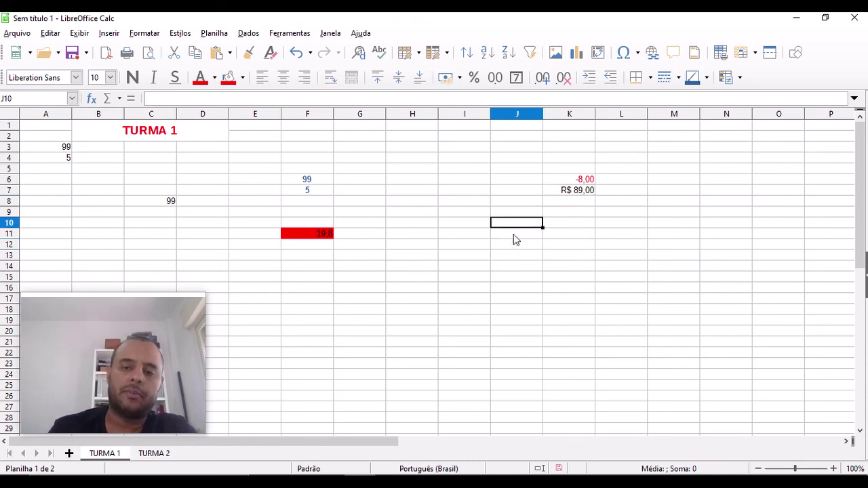
text(10/)
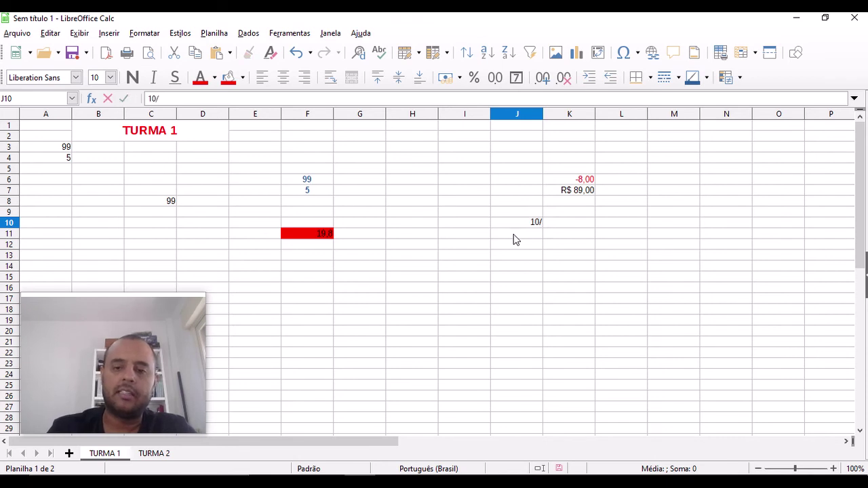
text(10/)
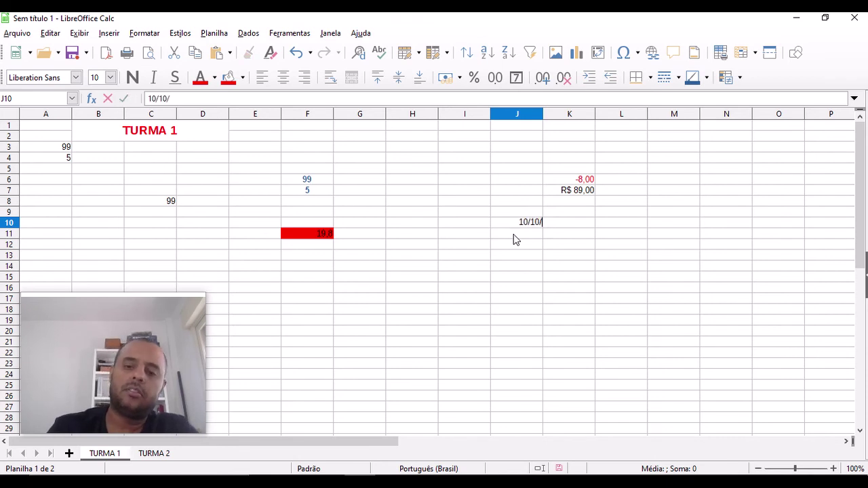
text(10)
key(Return)
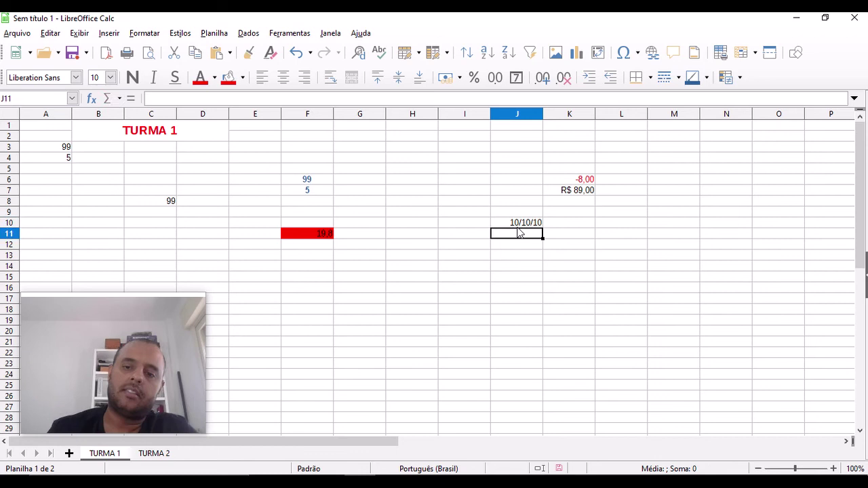
Step: Format the date in cell J10 with a four-digit year, using the 31/12/1999 (DD/MM/AAAA) format
right_click(515, 223)
click(579, 425)
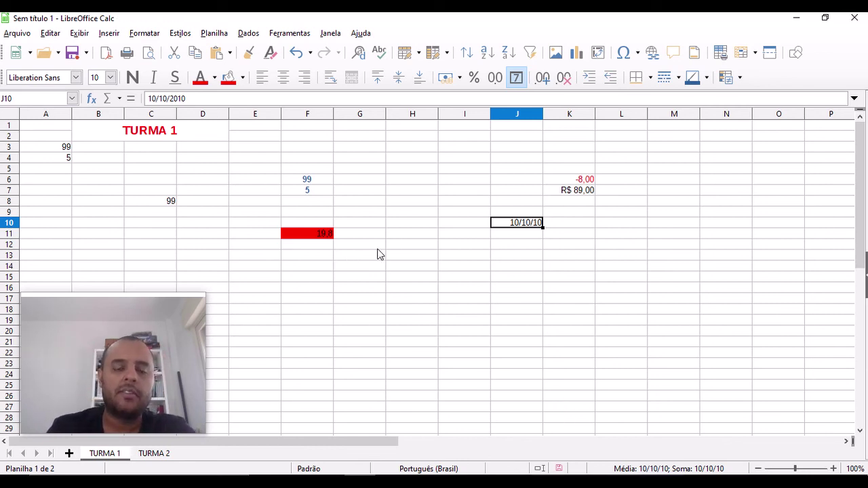
key(ctrl+1)
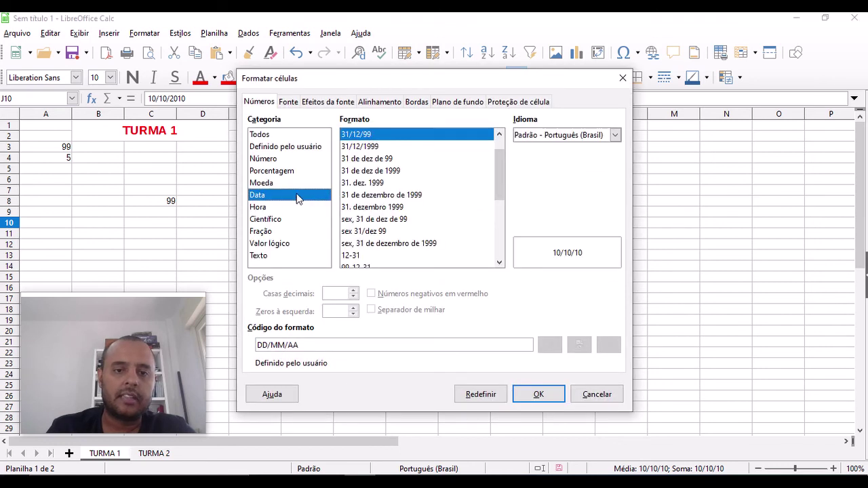
click(363, 148)
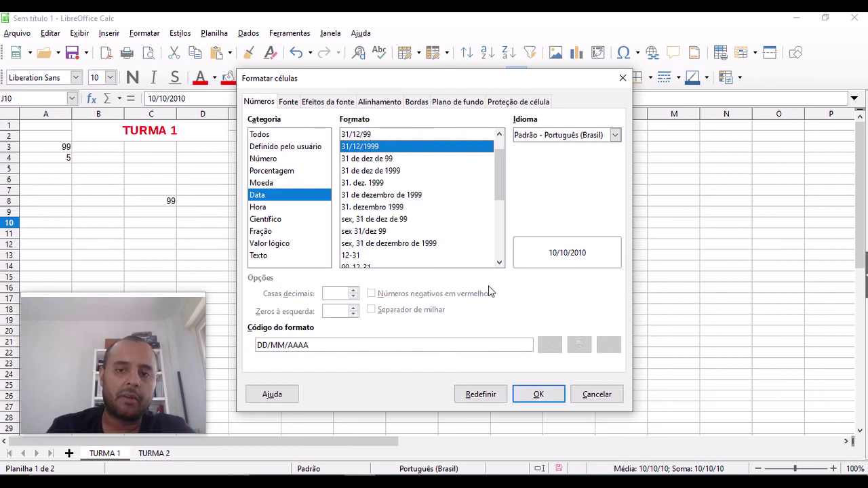
click(538, 393)
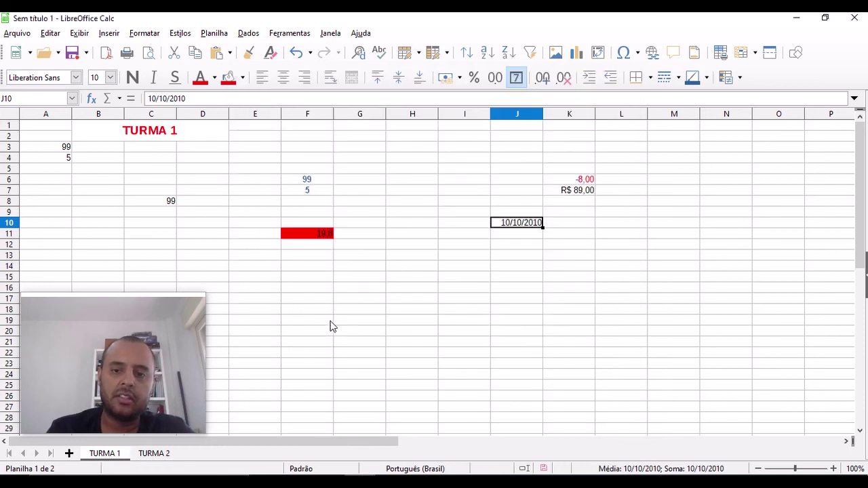
Step: Merge and centre the cell range H12:I23 into a single cell
click(411, 267)
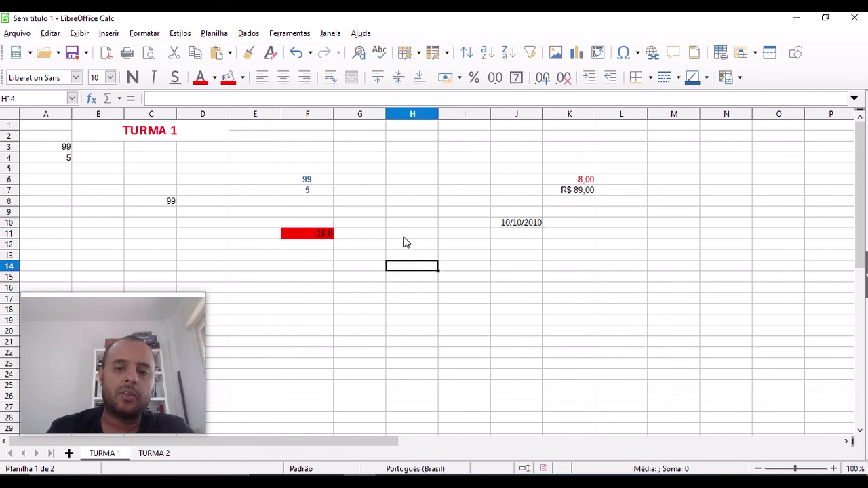
click(102, 135)
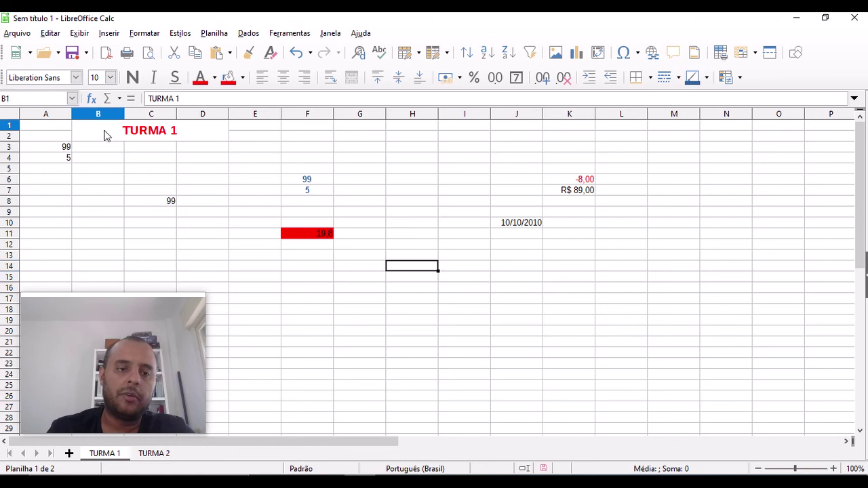
drag(411, 244, 463, 372)
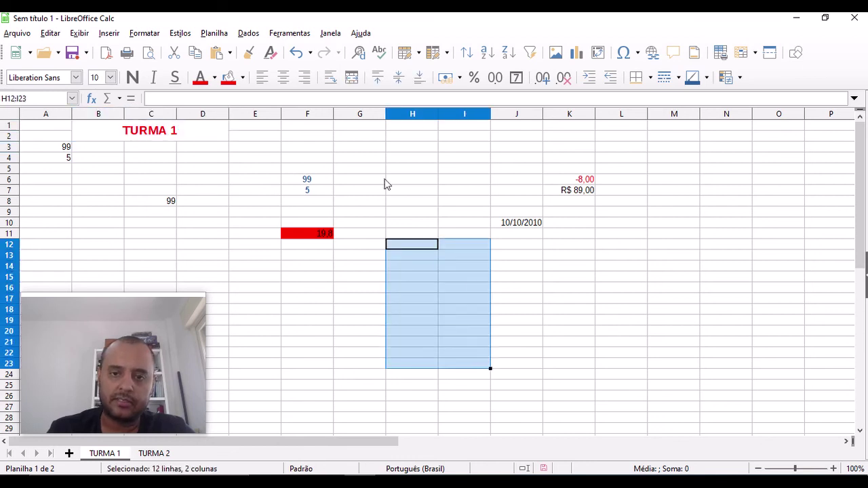
click(351, 77)
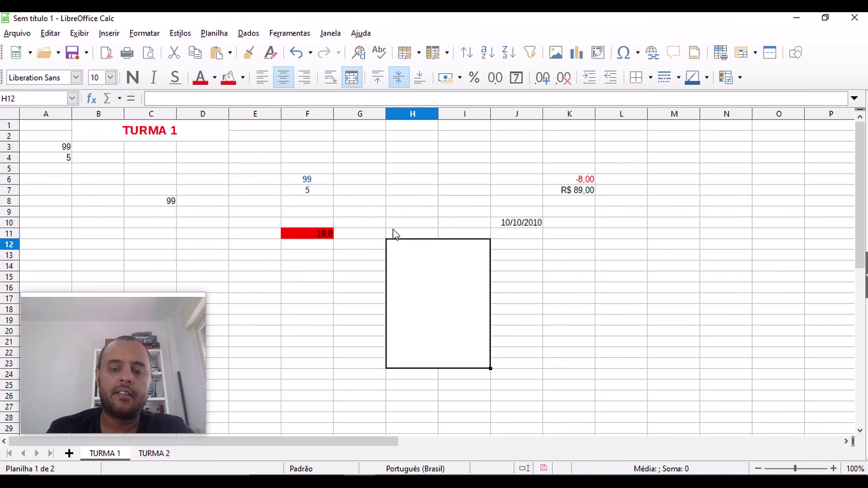
Step: Enter the text TURMA XX in the merged cell H12
click(271, 98)
text(TUR)
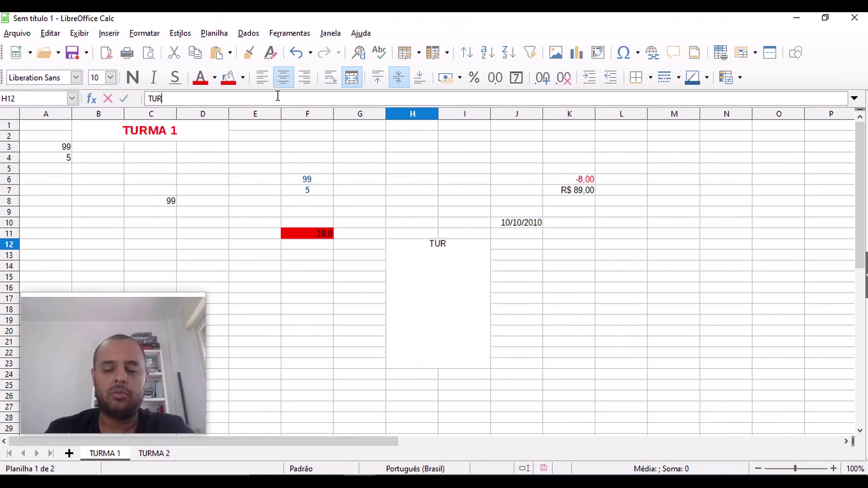
text(MA XX)
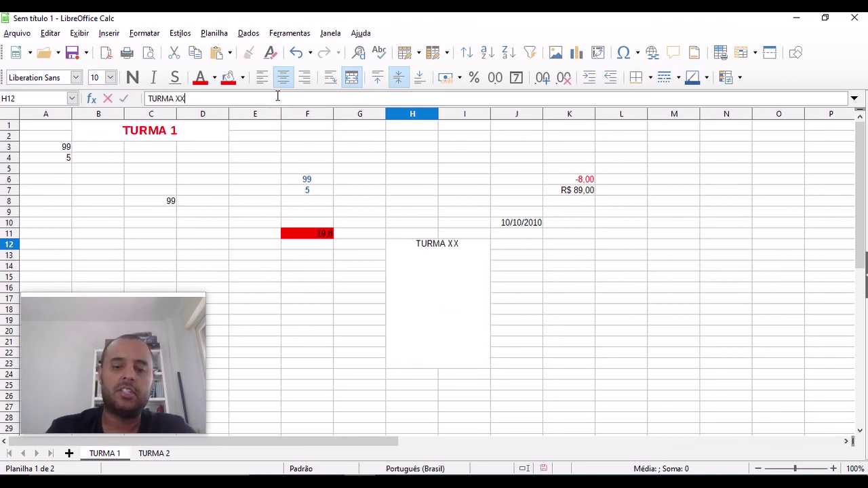
key(Return)
Step: Format the merged TURMA XX cell with red text, font size 16 and a blue background
click(463, 346)
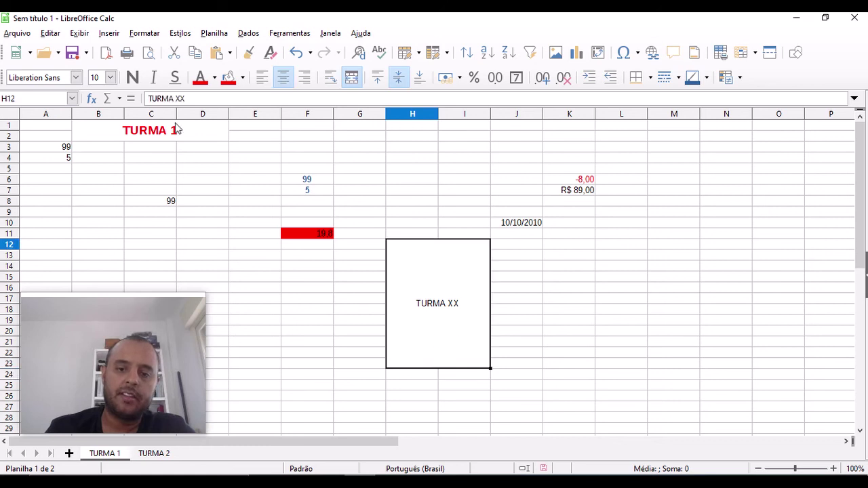
click(200, 78)
click(113, 78)
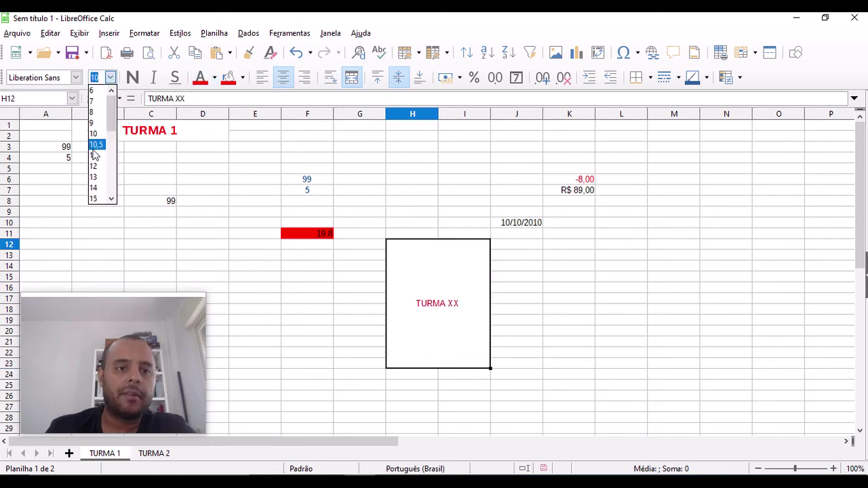
click(111, 199)
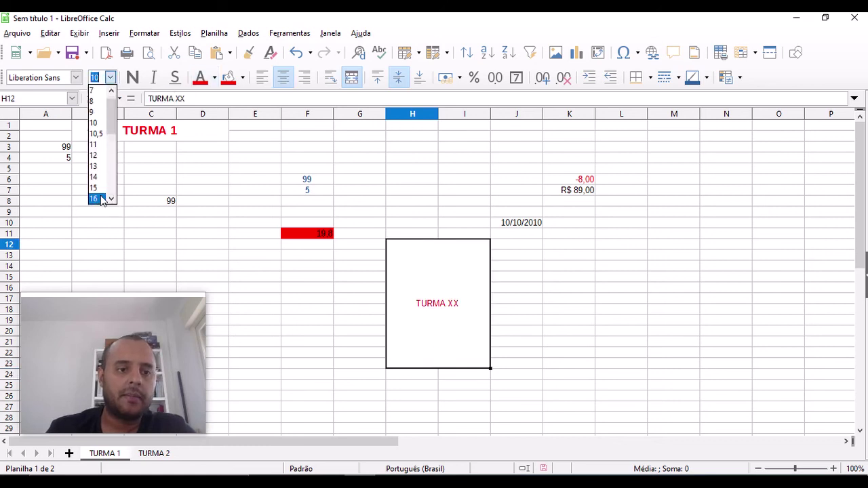
click(100, 198)
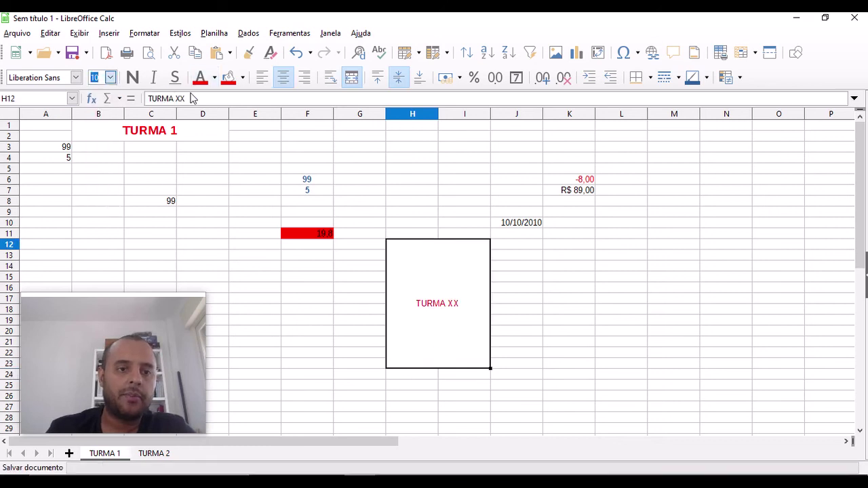
click(242, 78)
click(315, 168)
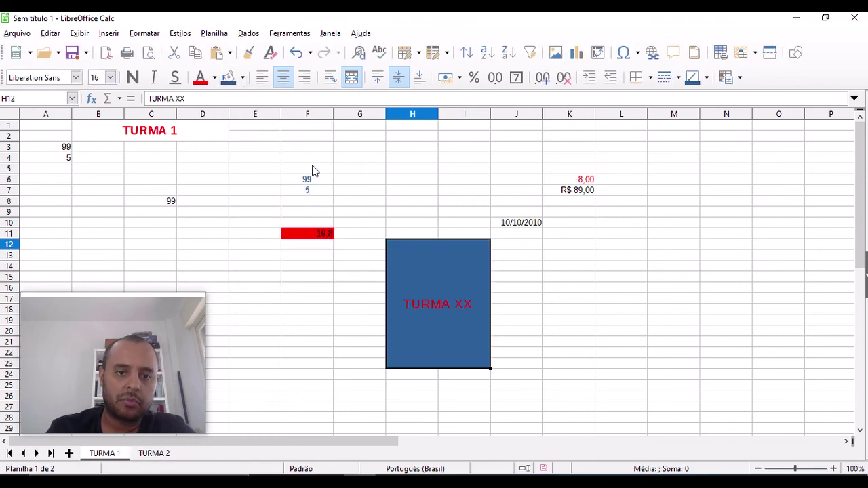
click(597, 342)
click(441, 324)
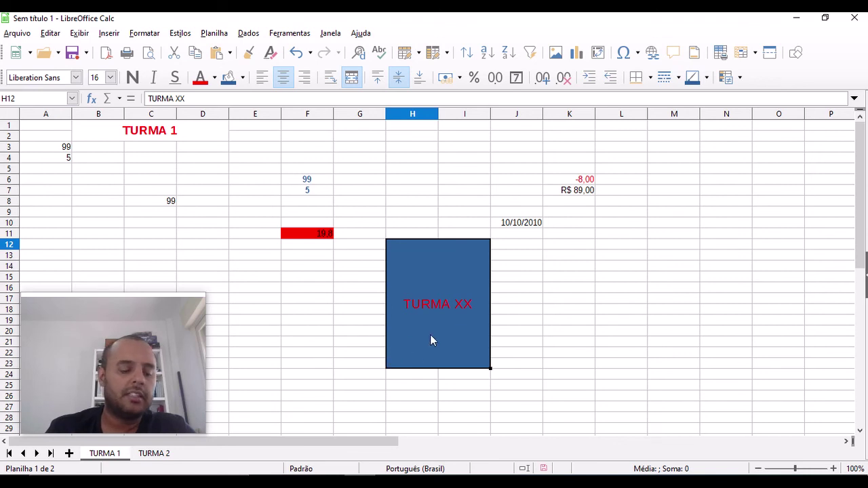
Step: Rotate the text of the merged TURMA XX cell to 90 degrees in its alignment settings
right_click(441, 286)
click(499, 279)
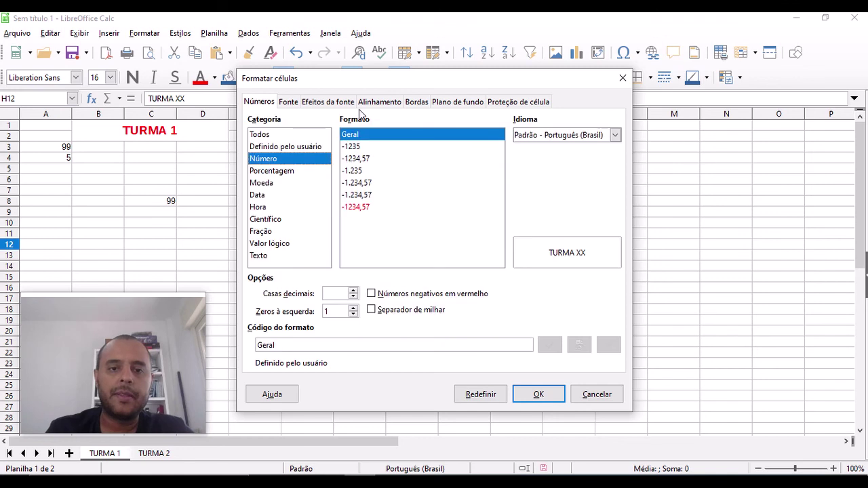
click(379, 102)
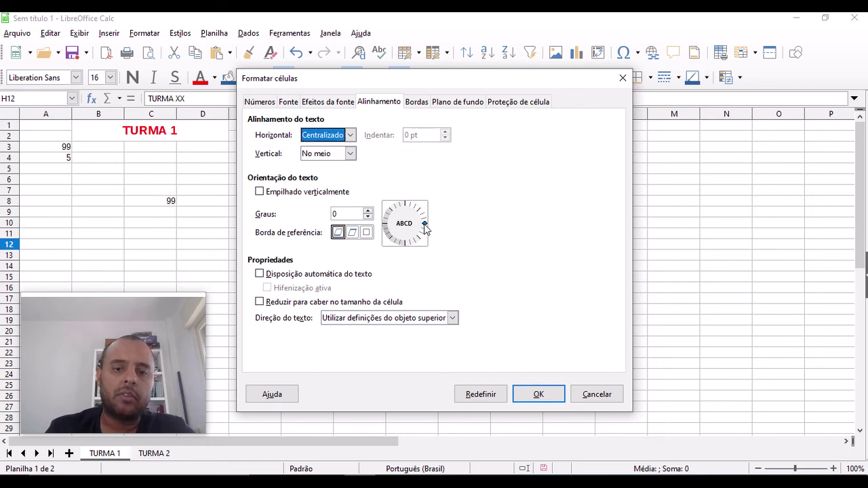
drag(424, 224, 406, 210)
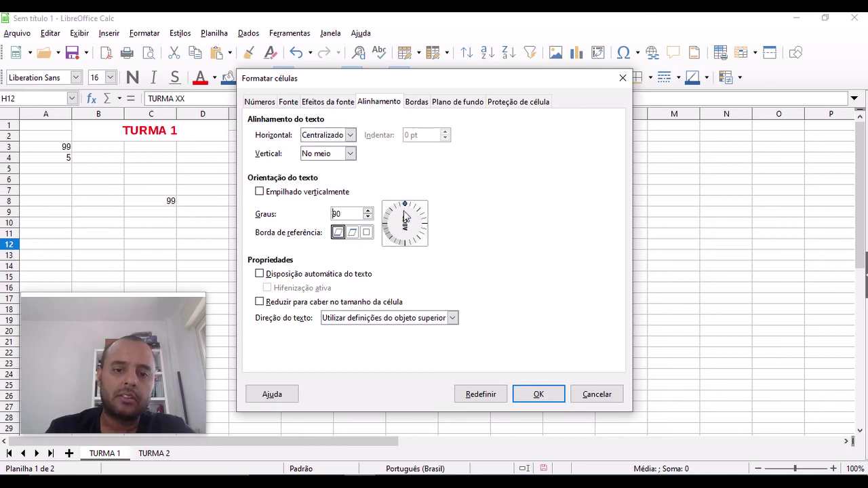
click(539, 395)
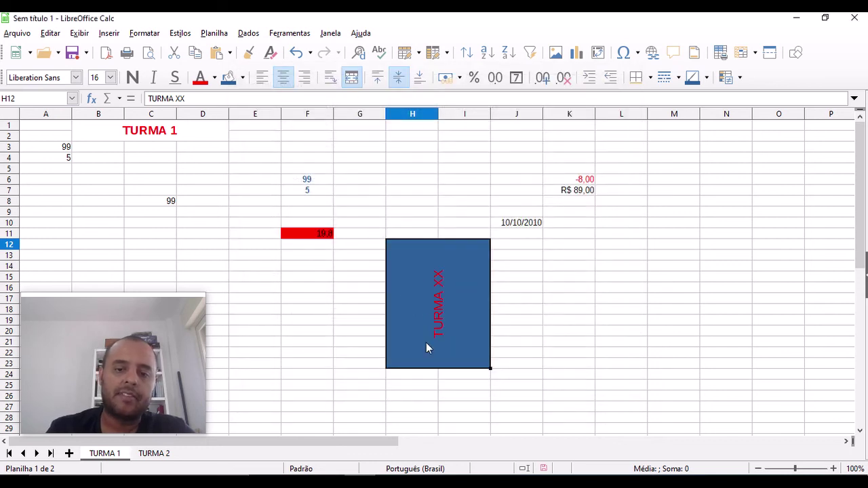
Step: Try to extend the merged TURMA XX cell across to column K with the fill handle, and undo the fill
right_click(438, 309)
click(541, 336)
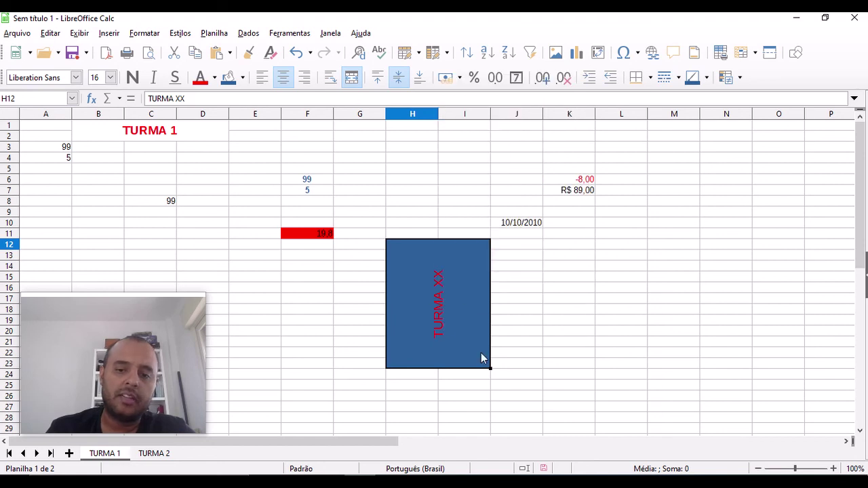
drag(490, 370, 557, 367)
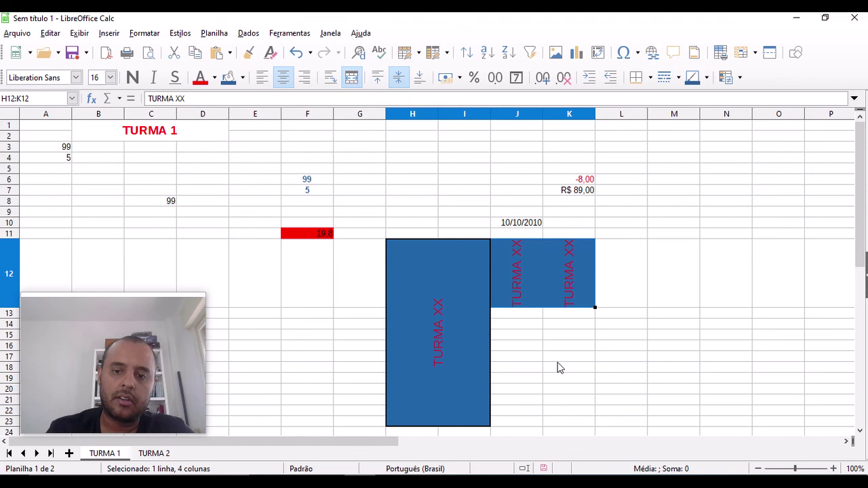
click(528, 283)
key(ctrl+z)
Step: Copy the merged TURMA XX cell and paste it at J12, beside the original
click(446, 299)
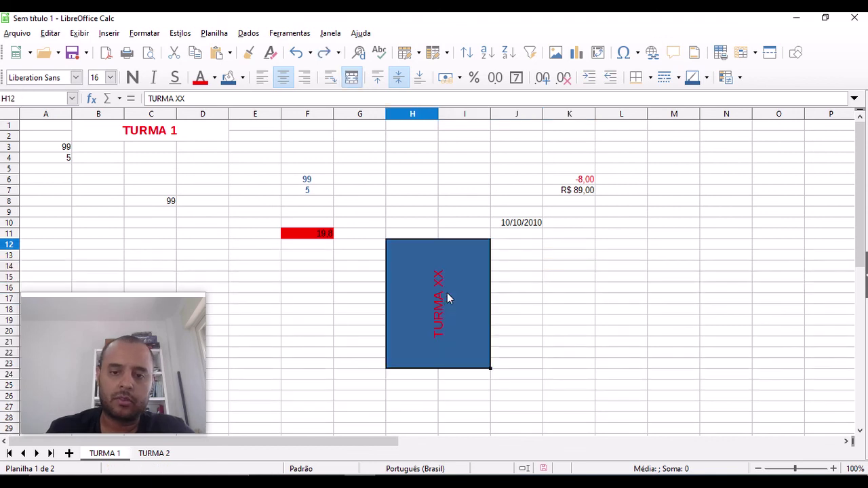
key(ctrl+c)
click(519, 246)
key(ctrl+v)
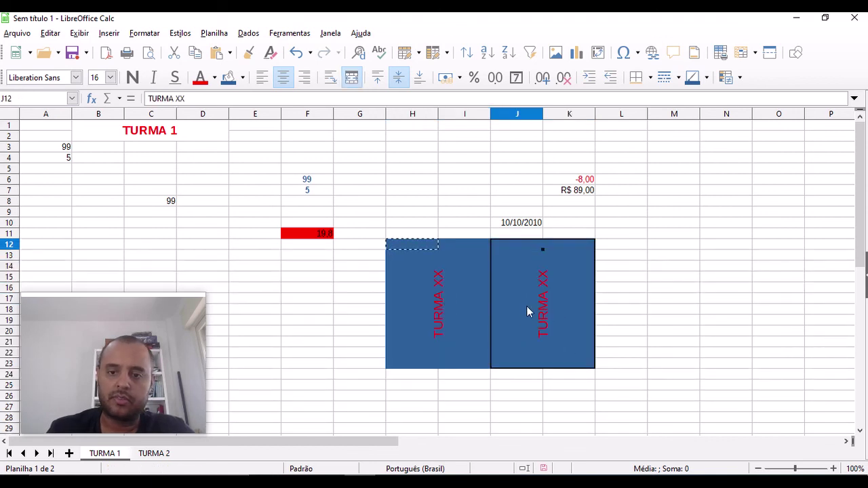
Step: Set the text orientation of the copied TURMA XX cell at J12 to vertically stacked (Empilhado verticalmente)
right_click(528, 270)
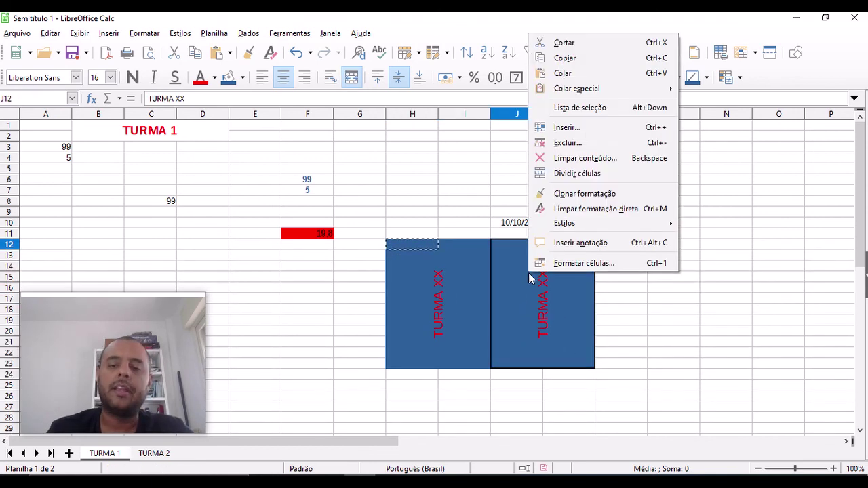
click(585, 264)
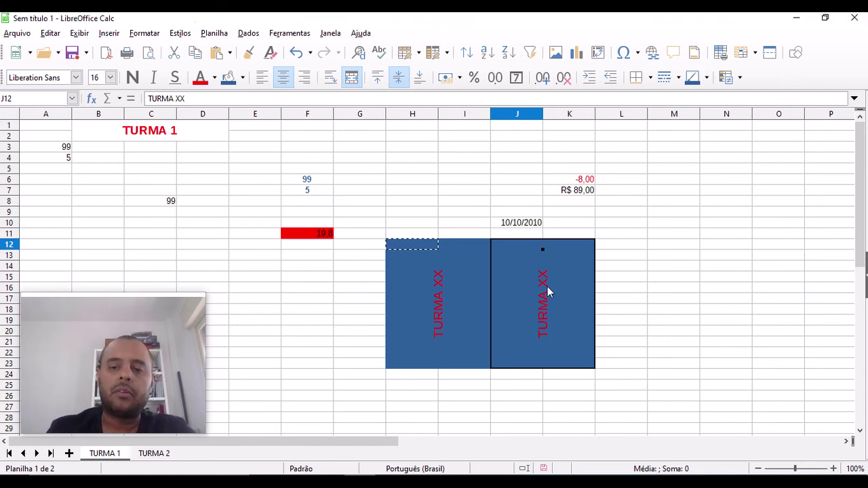
key(ctrl+1)
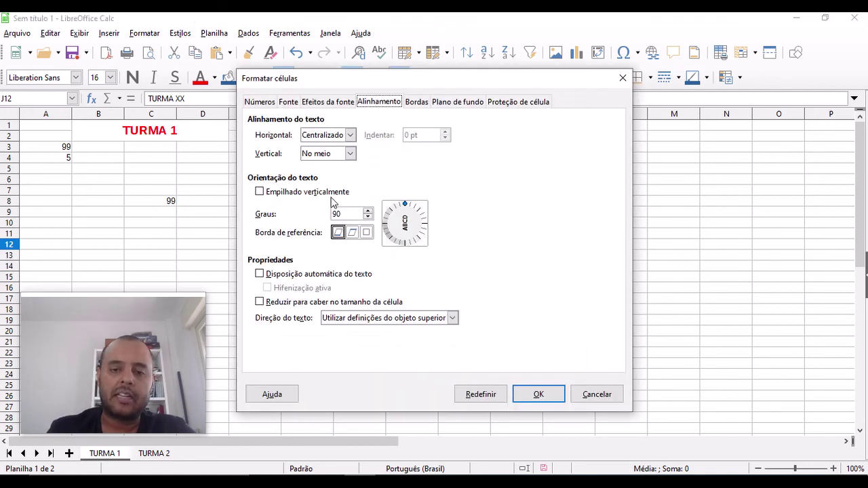
click(292, 195)
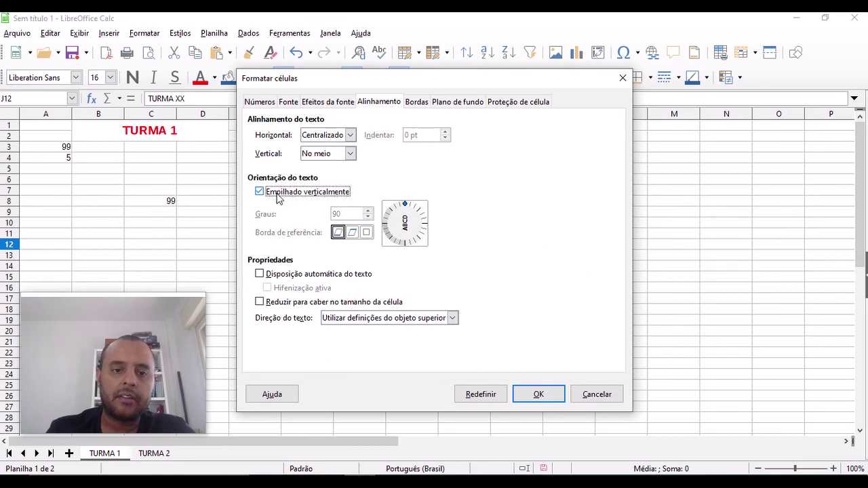
click(543, 393)
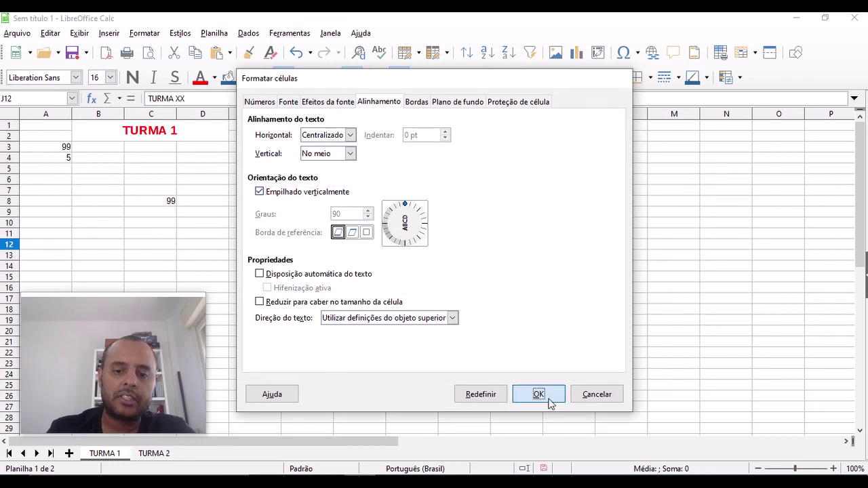
click(654, 311)
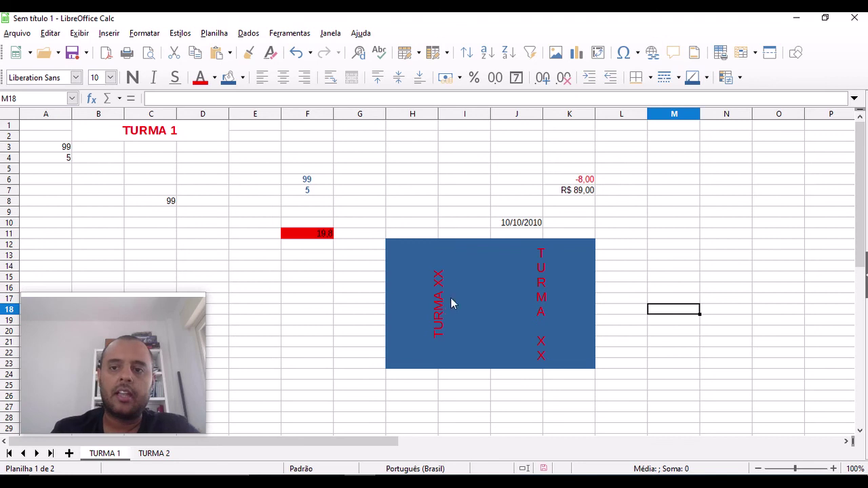
Step: Apply outer and inner borders to both blue TURMA XX cells, range H12:K23
drag(444, 267, 515, 281)
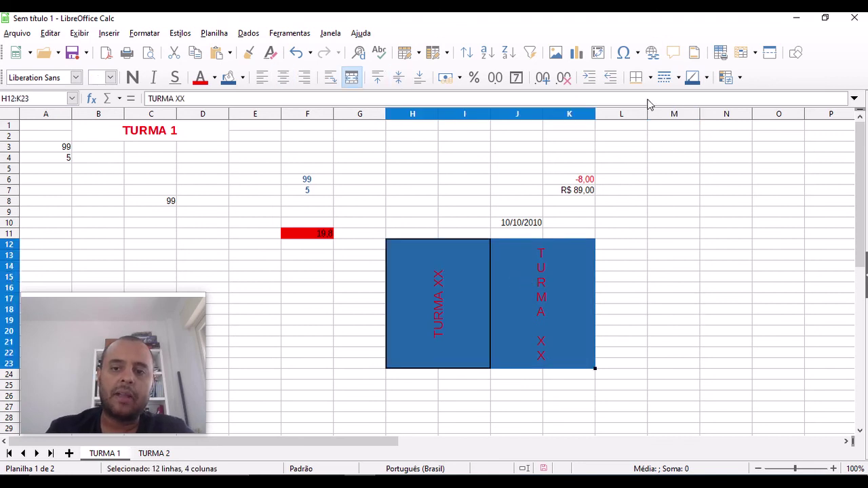
click(650, 78)
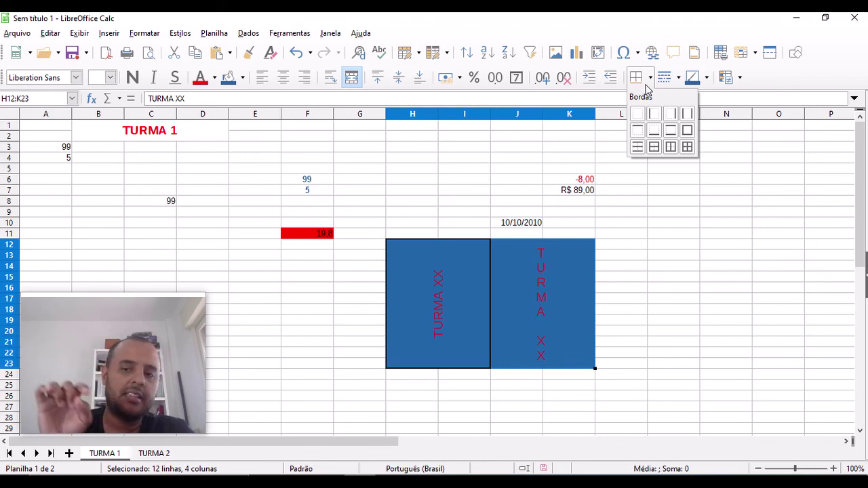
click(686, 146)
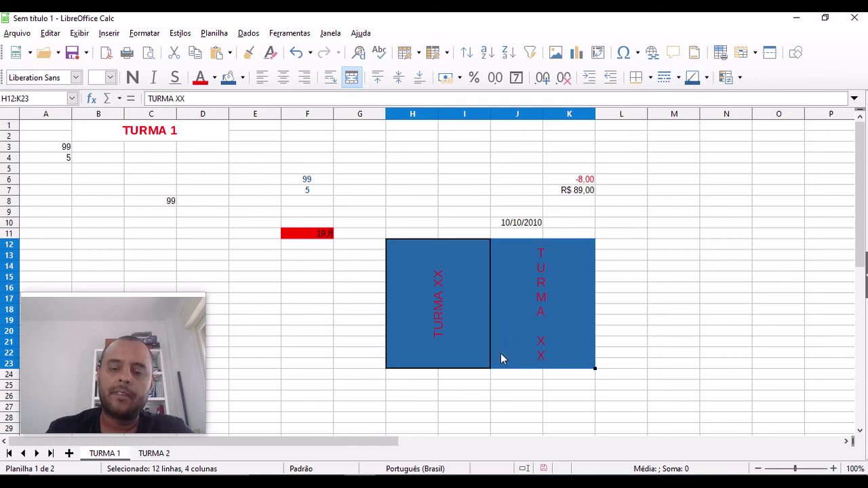
click(495, 310)
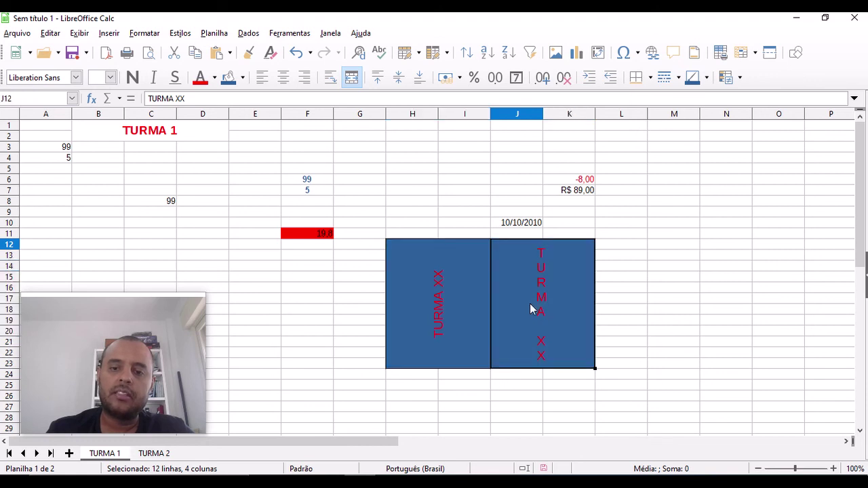
click(438, 310)
Step: Apply outer and inner borders to all cells in the range B1:F11
drag(214, 133, 326, 237)
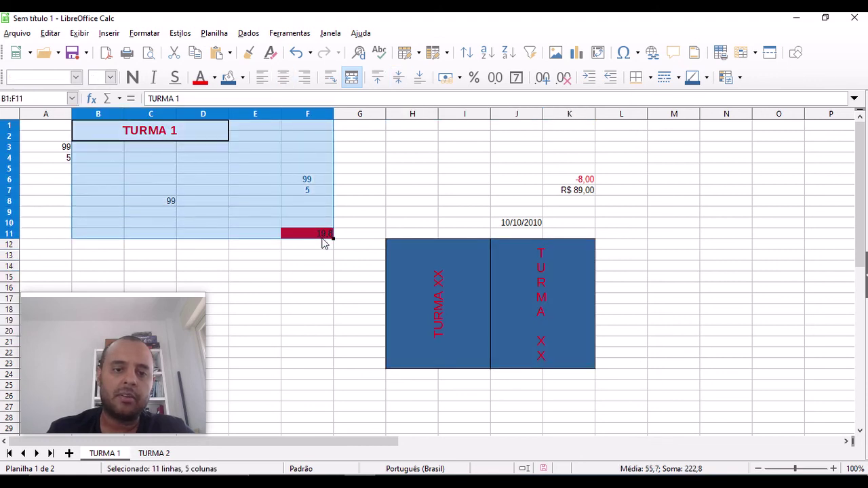
click(649, 77)
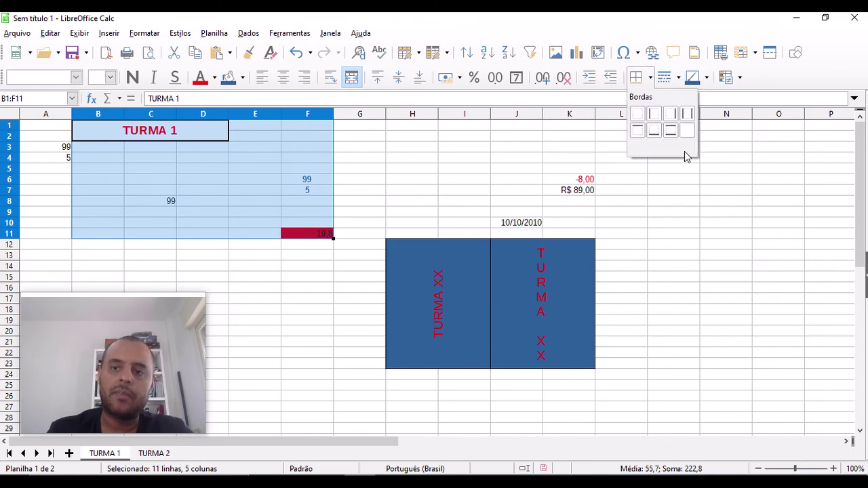
click(680, 151)
click(289, 304)
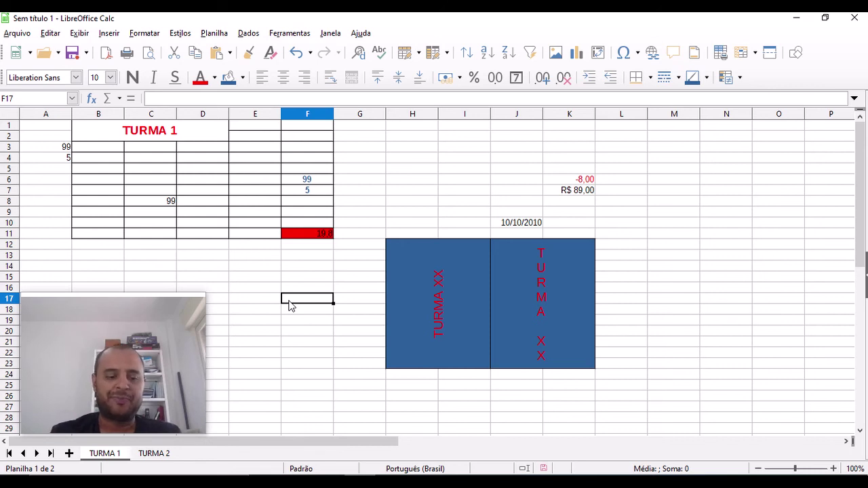
click(393, 481)
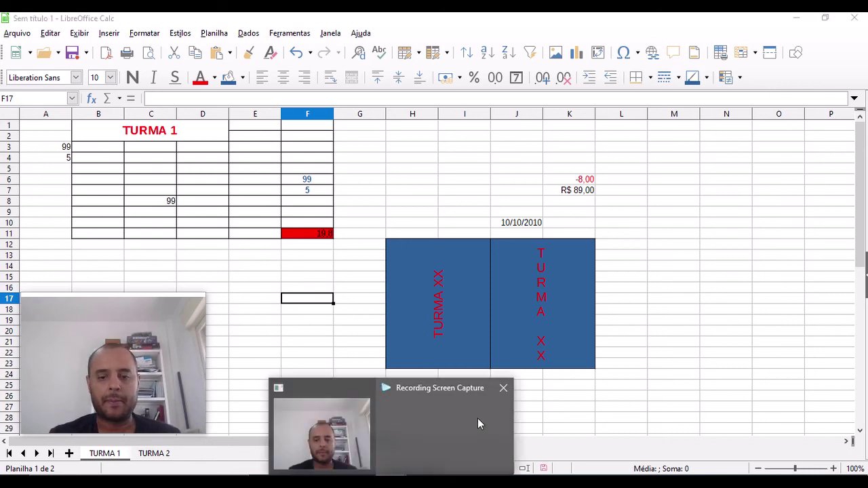